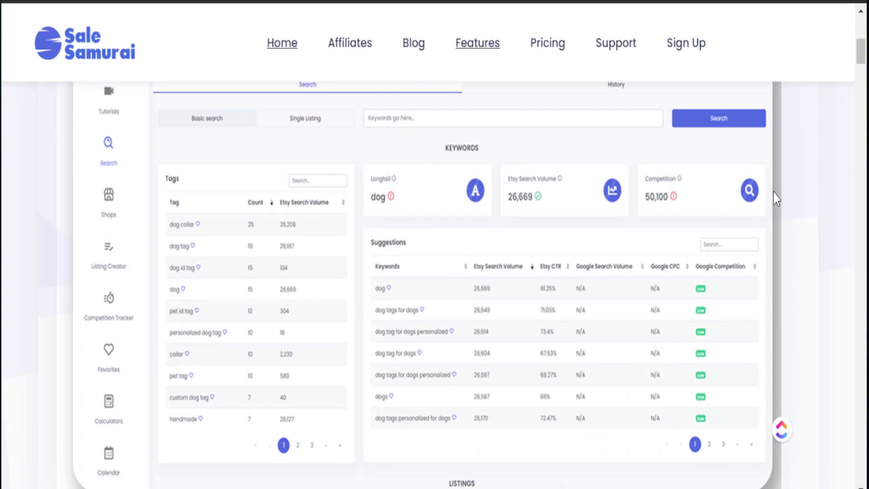
# Look over the home page's dashboard preview and its Etsy SEO keyword feature section
pyautogui.scroll(-5, 753, 200)
pyautogui.scroll(-10, 753, 200)
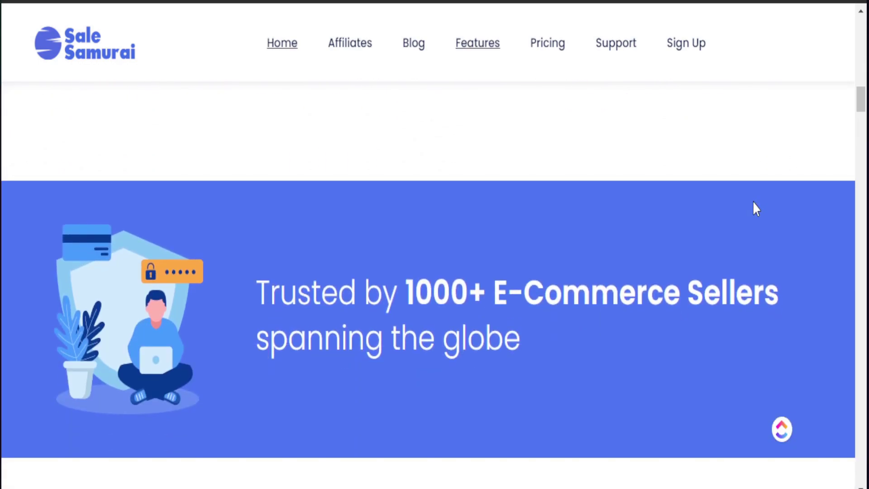
pyautogui.scroll(-6, 754, 201)
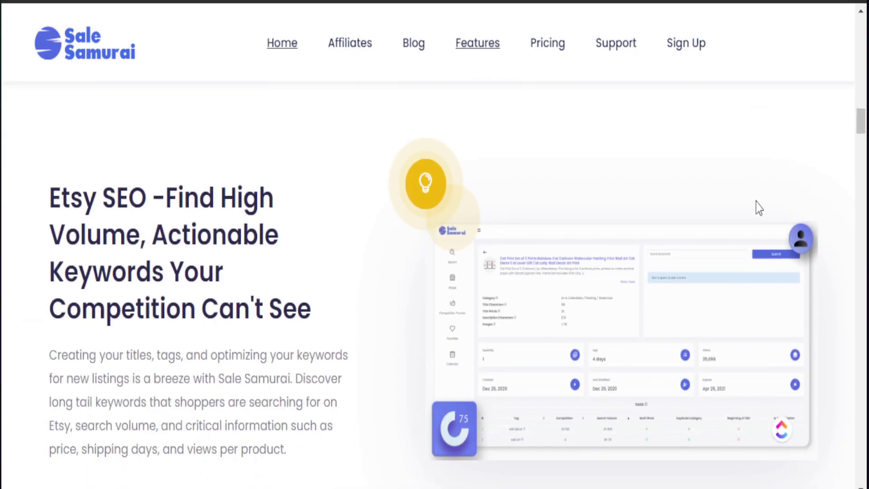
pyautogui.scroll(-1, 588, 229)
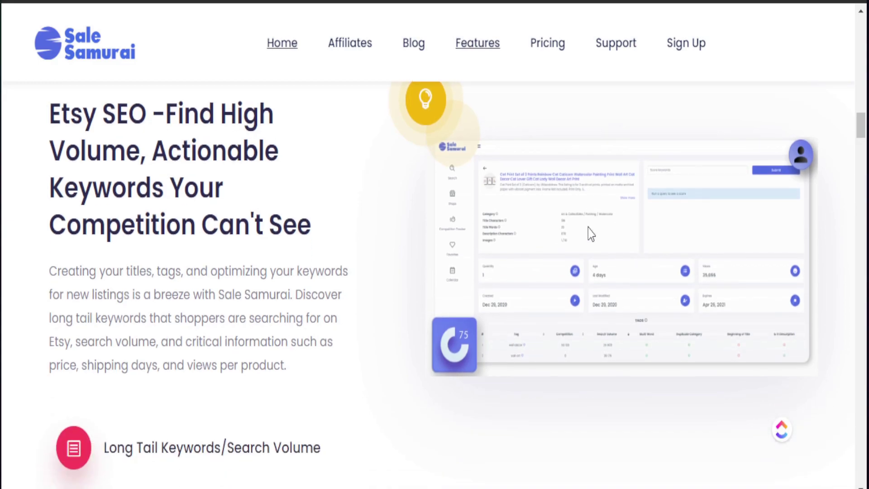
pyautogui.scroll(-7, 538, 261)
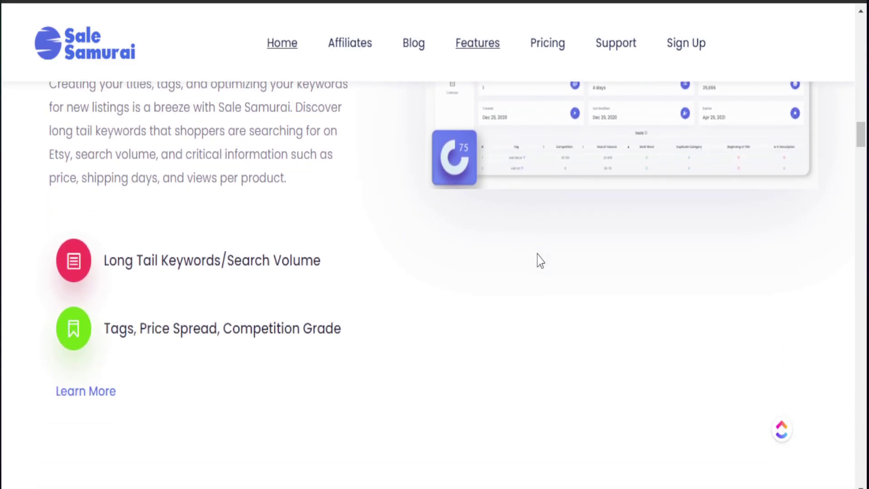
pyautogui.scroll(-4, 537, 256)
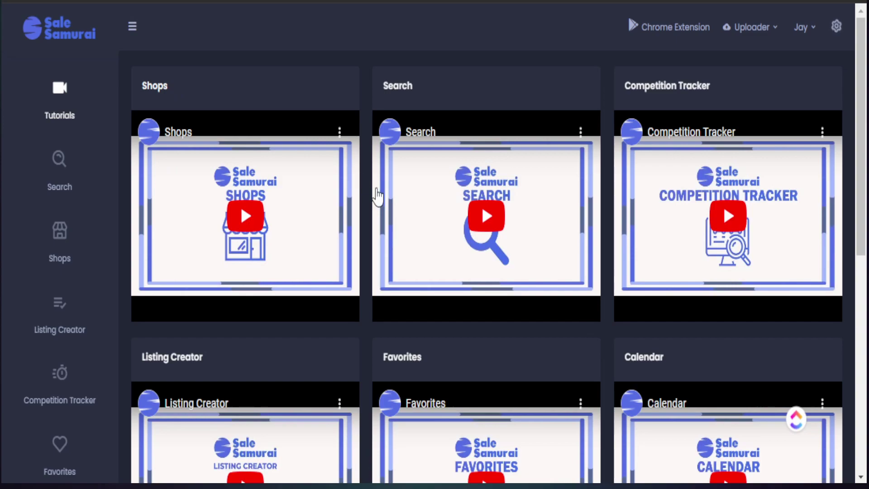
# Look through the available tutorial videos, from Shops and Search to Chrome Extension and Uploader
pyautogui.scroll(-2, 390, 213)
pyautogui.scroll(-4, 389, 214)
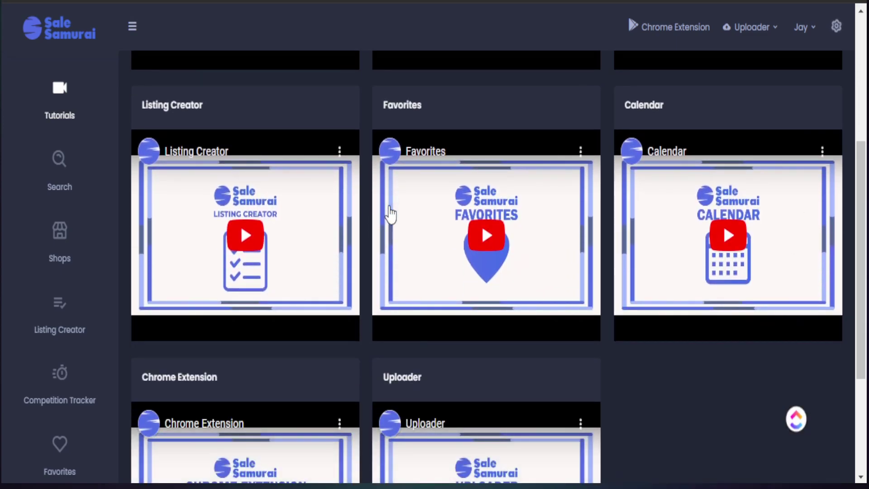
pyautogui.scroll(-4, 389, 213)
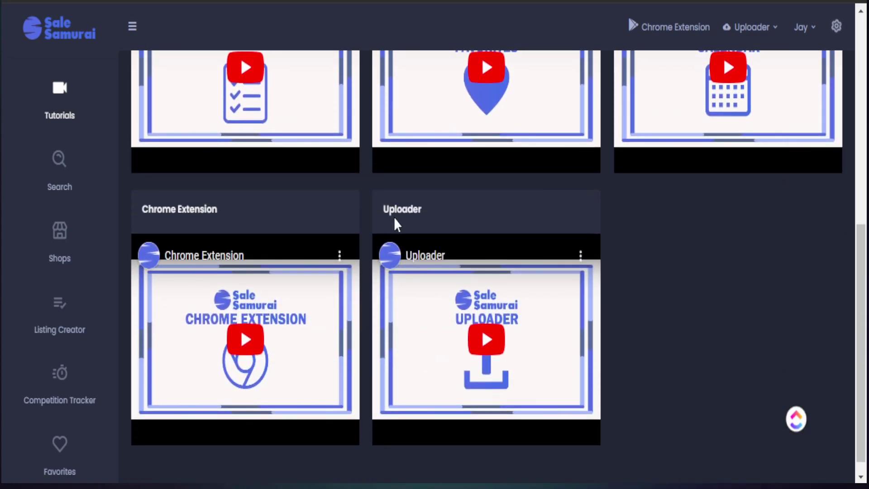
pyautogui.scroll(2, 394, 216)
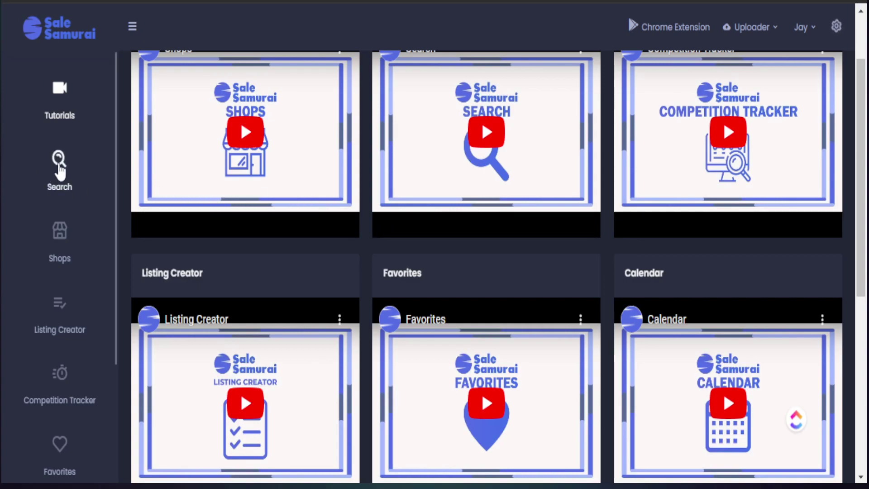
# Run a basic keyword search for "teacher shirt" and enlarge the page display
pyautogui.click(60, 168)
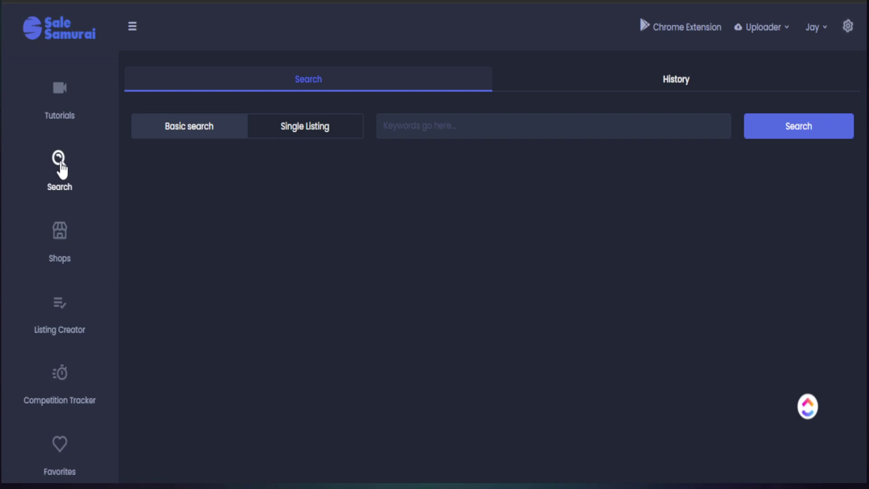
pyautogui.click(413, 128)
pyautogui.write('teacher shirt')
pyautogui.press('Return')
pyautogui.hotkey('ctrl', '+')
pyautogui.hotkey('ctrl', '+')
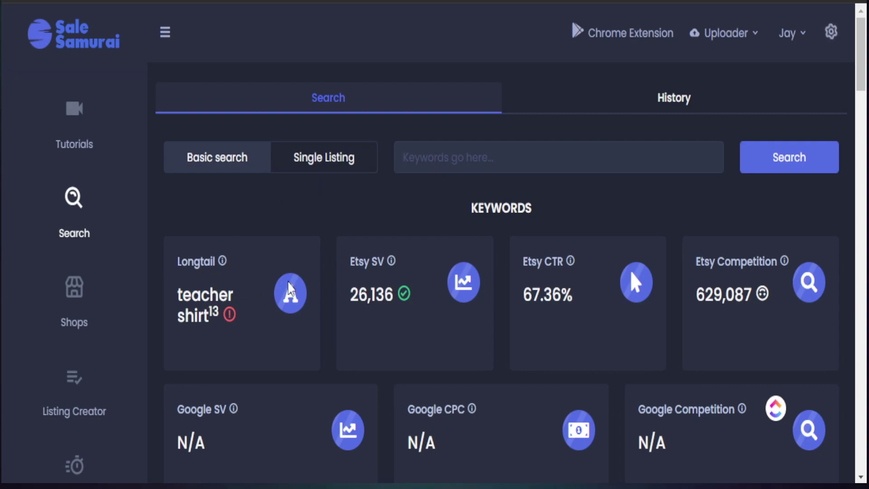
# Examine the Etsy search volume, click-through rate and competition figures for the "teacher shirt" keyword
pyautogui.moveTo(394, 294); pyautogui.dragTo(345, 301)
pyautogui.moveTo(532, 300); pyautogui.dragTo(561, 300)
pyautogui.moveTo(756, 298); pyautogui.dragTo(700, 297)
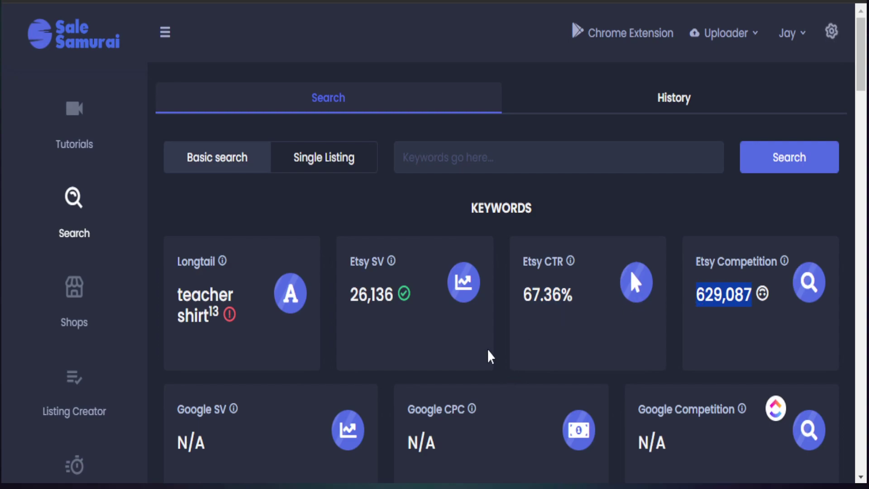
pyautogui.moveTo(401, 295); pyautogui.dragTo(352, 303)
pyautogui.moveTo(696, 295); pyautogui.dragTo(751, 298)
# Review the Etsy and Google trending keyword tables, as well as the listings and tags for "teacher shirt"
pyautogui.scroll(-7, 473, 347)
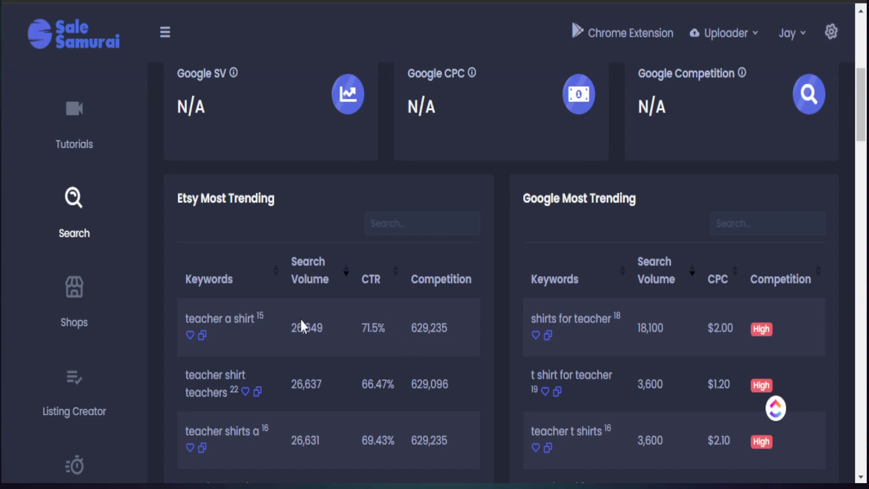
pyautogui.scroll(-10, 254, 416)
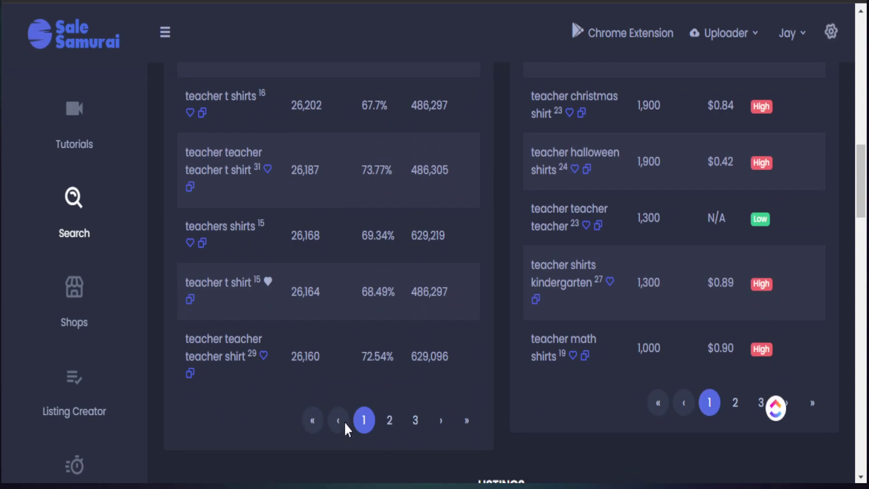
pyautogui.scroll(-2, 384, 417)
pyautogui.scroll(-10, 399, 382)
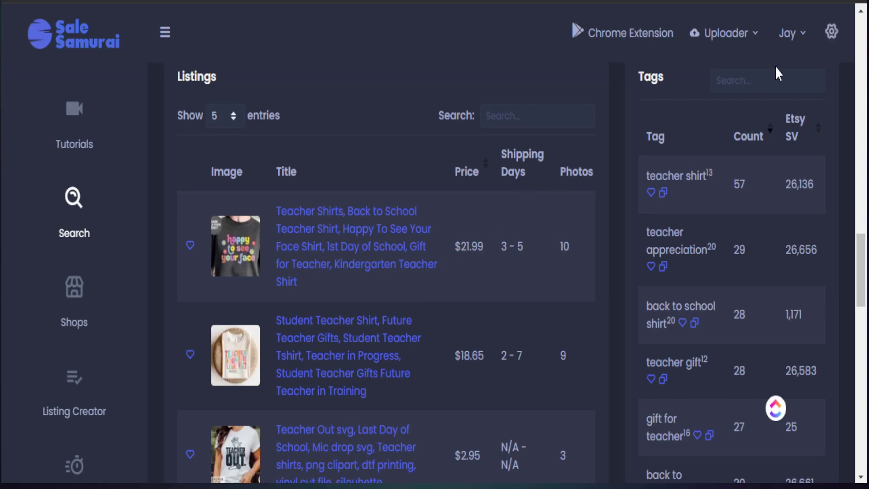
# Reduce the page zoom one level and sort the teacher shirt listings by views, highest first
pyautogui.hotkey('ctrl', '-')
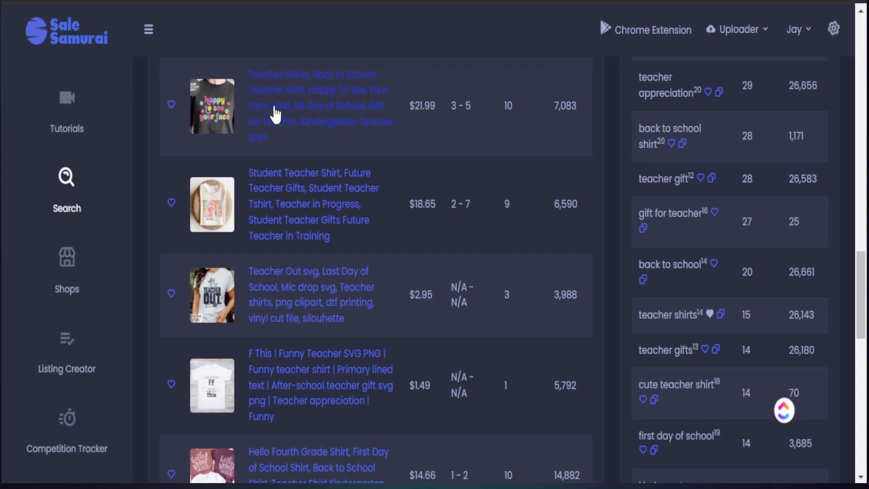
pyautogui.scroll(5, 271, 104)
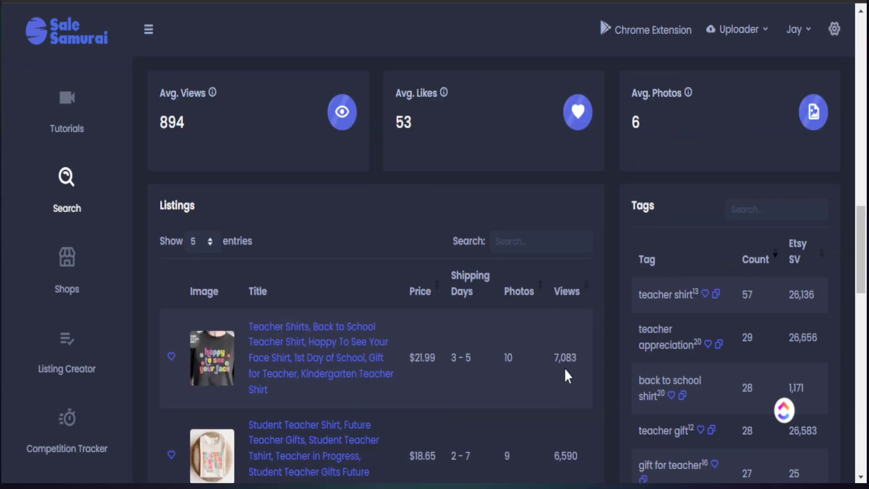
pyautogui.scroll(-2, 575, 316)
pyautogui.click(586, 207)
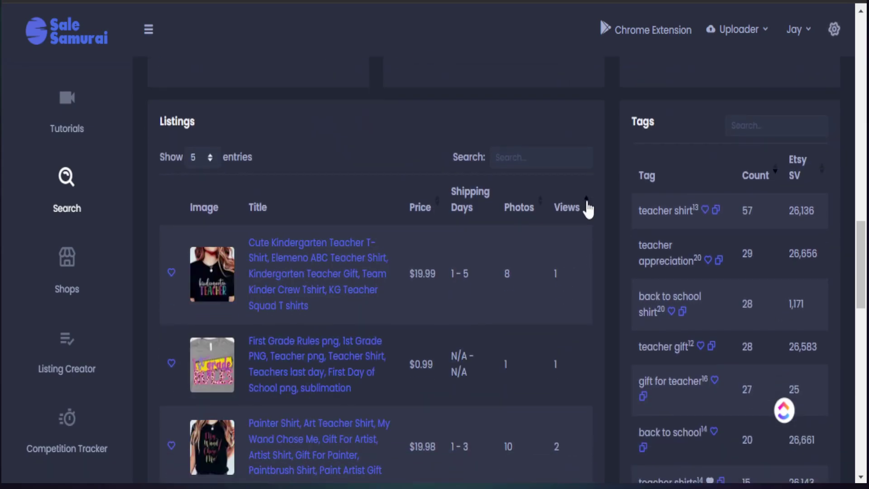
pyautogui.click(587, 208)
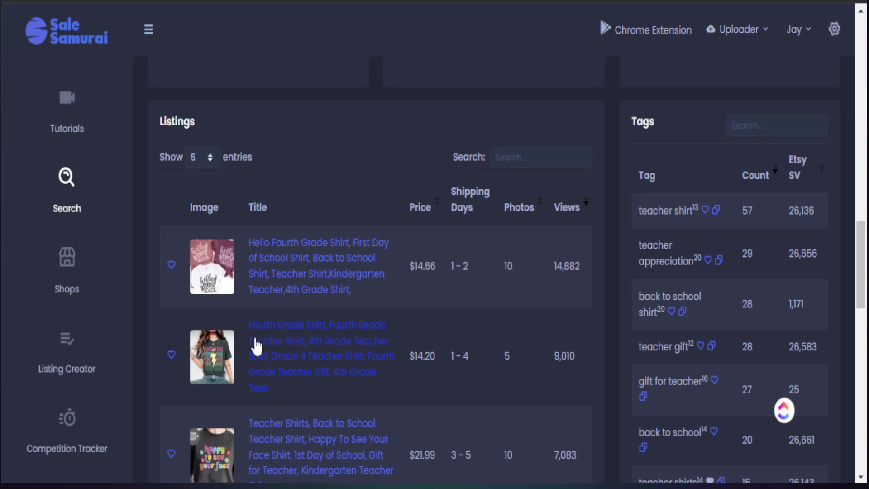
# Open the most-viewed teacher shirt listing and review the second page of the listings table
pyautogui.click(285, 257)
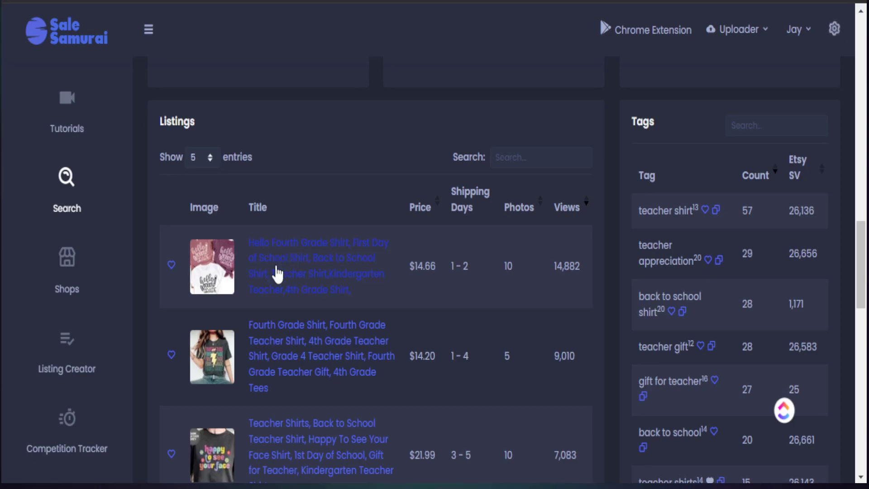
pyautogui.scroll(-2, 278, 268)
pyautogui.scroll(-5, 276, 272)
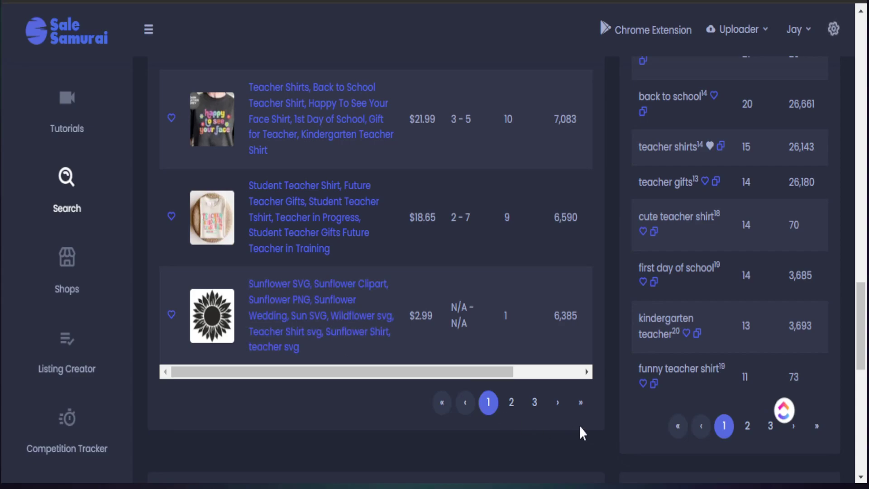
pyautogui.click(510, 403)
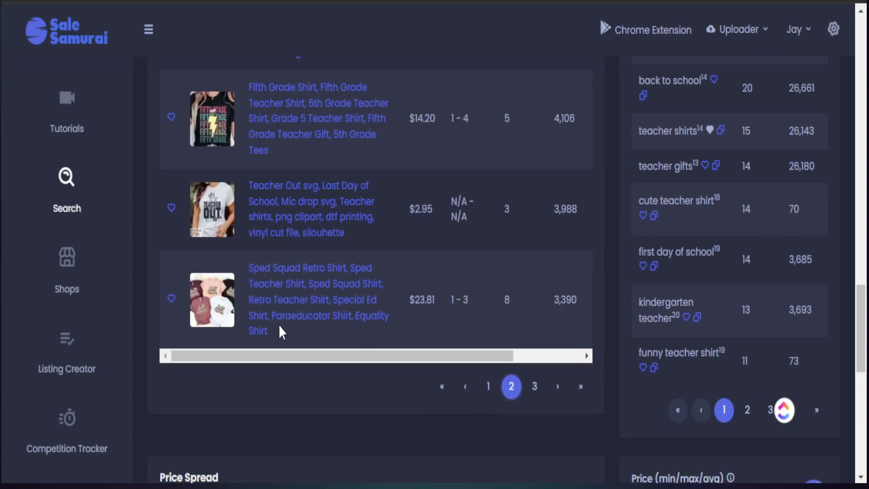
pyautogui.scroll(10, 278, 325)
pyautogui.scroll(-2, 278, 326)
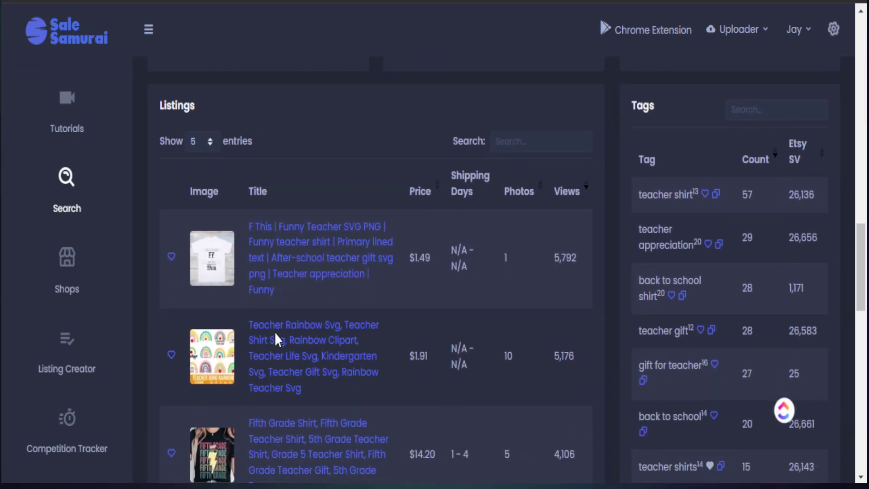
pyautogui.scroll(-2, 275, 337)
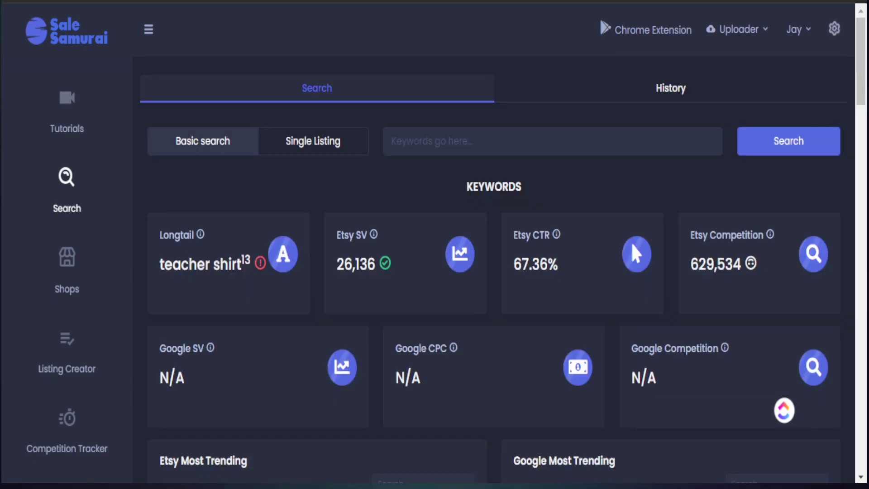
# Browse the "teacher shirt" listings through the third page, looking for narrower niche ideas such as specific grades
pyautogui.scroll(-6, 493, 272)
pyautogui.scroll(-20, 498, 272)
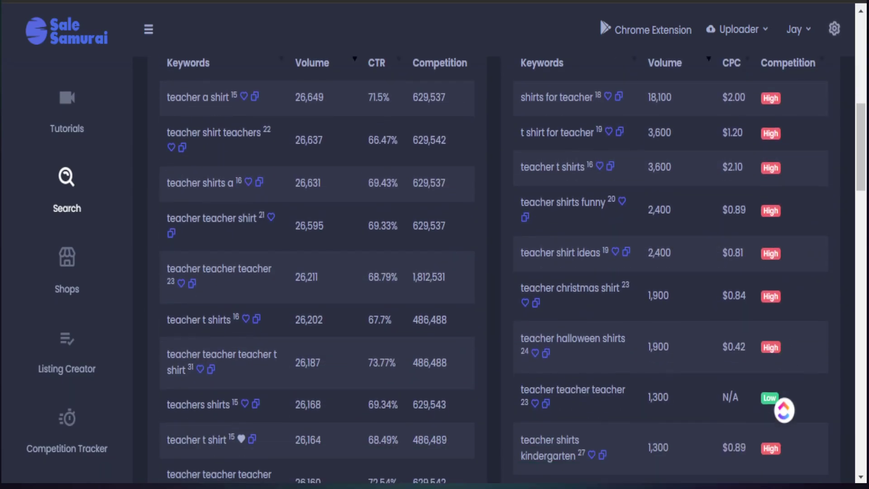
pyautogui.scroll(-6, 498, 271)
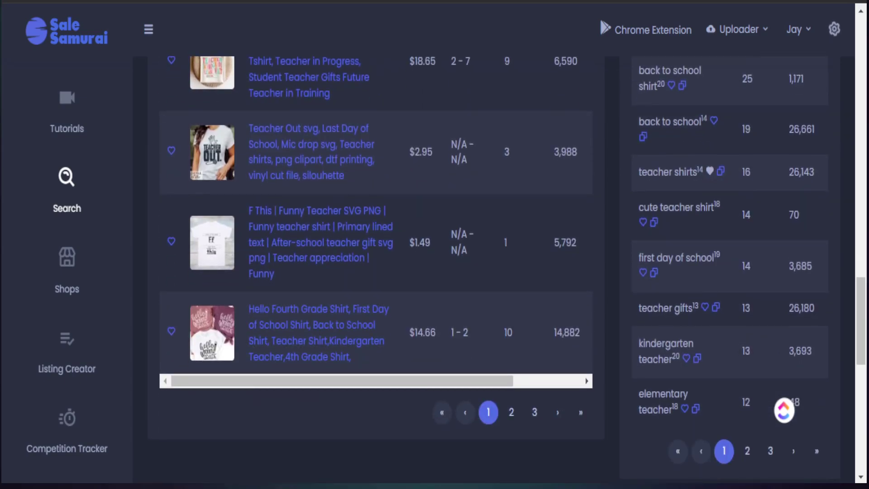
pyautogui.click(511, 412)
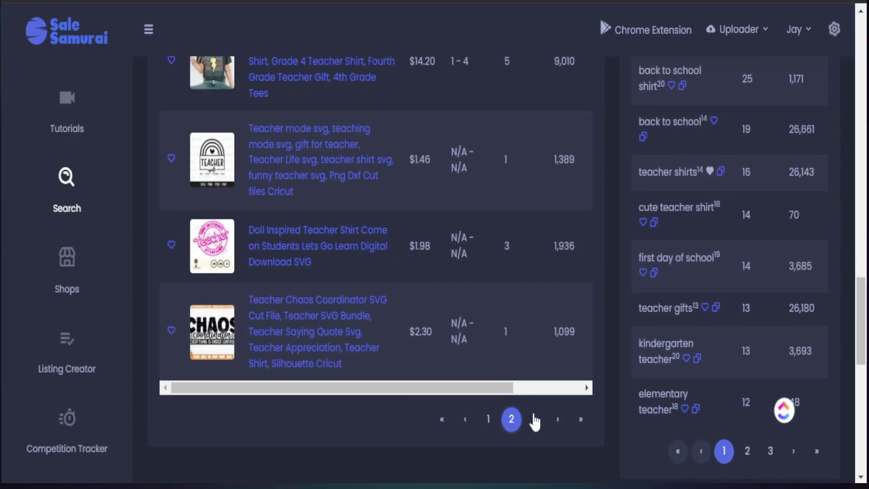
pyautogui.click(536, 419)
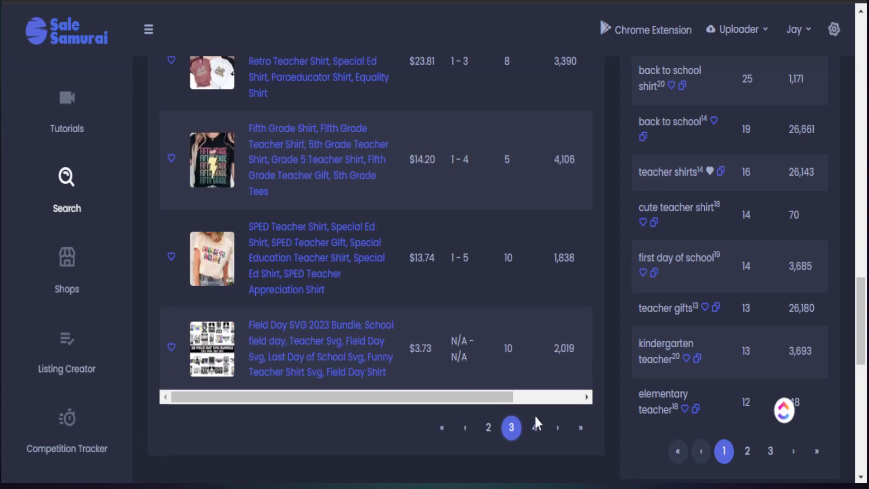
pyautogui.scroll(8, 453, 362)
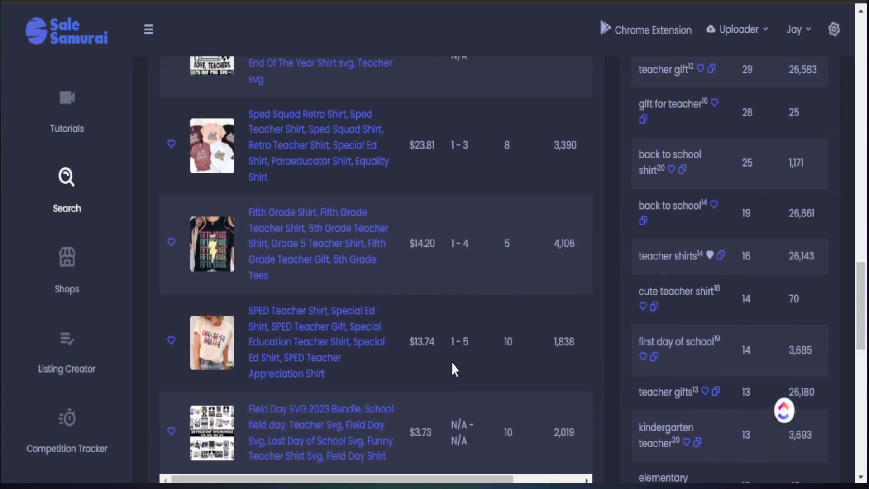
pyautogui.scroll(15, 442, 348)
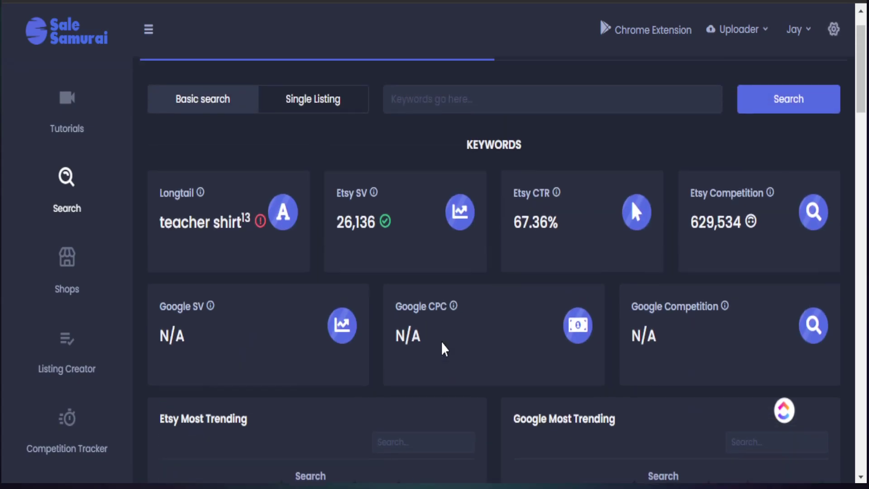
# Run a basic keyword search for "2nd grade shirt"
pyautogui.click(421, 147)
pyautogui.write('2nd grade shirt')
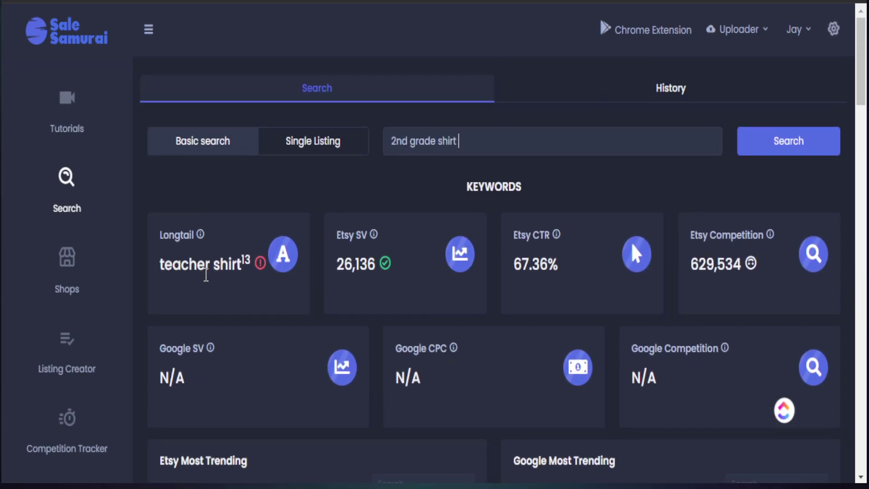
pyautogui.moveTo(455, 144); pyautogui.dragTo(385, 143)
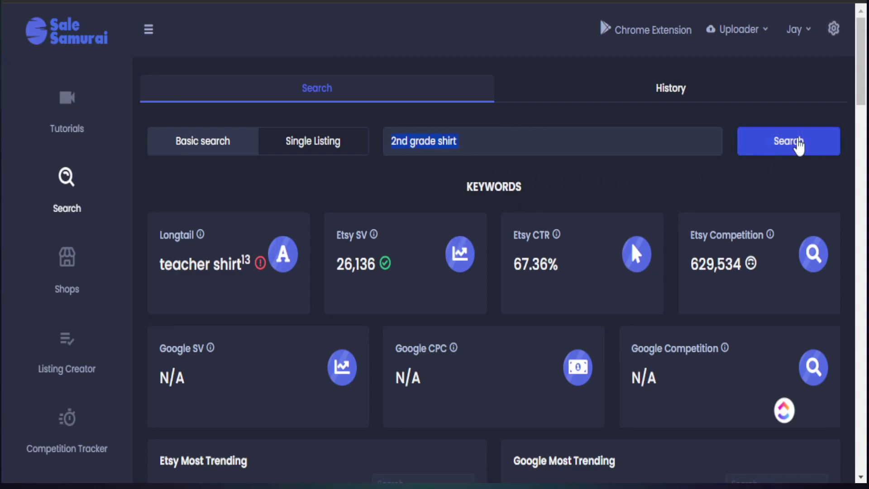
pyautogui.click(797, 146)
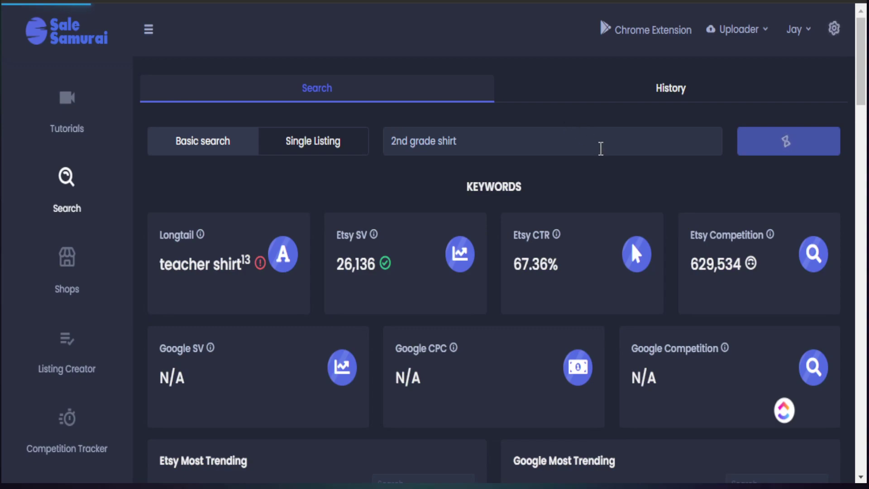
# Check the Etsy competition and search volume of "teacher shirt" for comparison with "2nd grade shirt"
pyautogui.moveTo(690, 239); pyautogui.dragTo(755, 252)
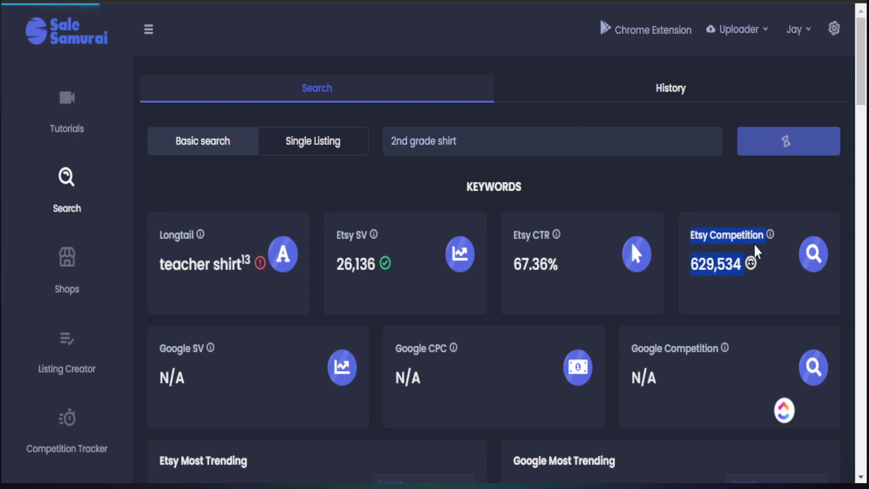
pyautogui.moveTo(337, 234); pyautogui.dragTo(362, 251)
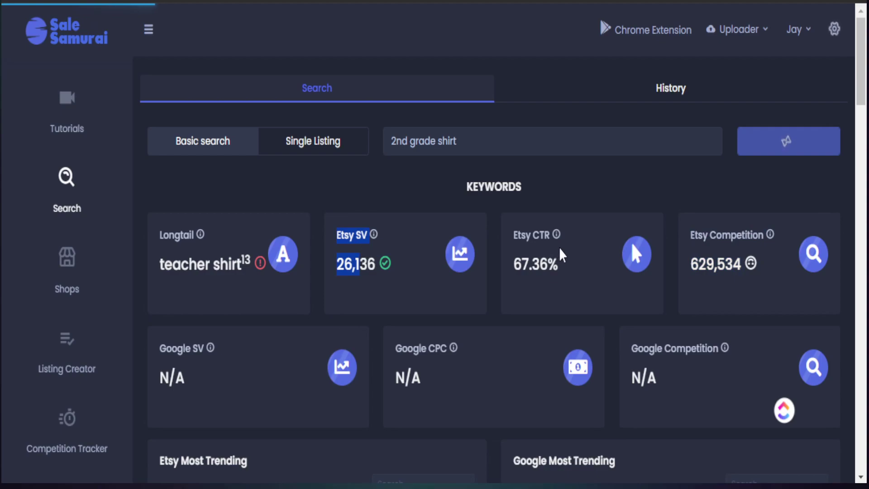
pyautogui.moveTo(465, 138); pyautogui.dragTo(393, 136)
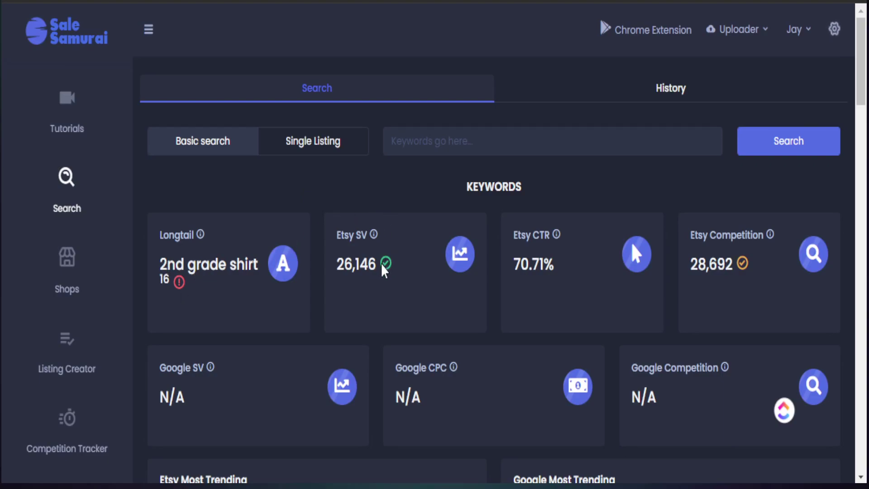
# Examine the Etsy search volume, competition and CTR for "2nd grade shirt"
pyautogui.moveTo(379, 264); pyautogui.dragTo(341, 267)
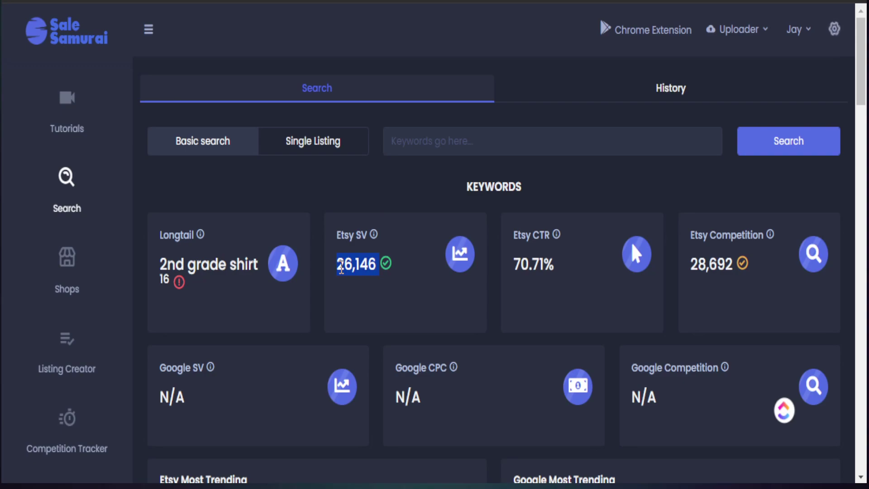
pyautogui.moveTo(375, 242)
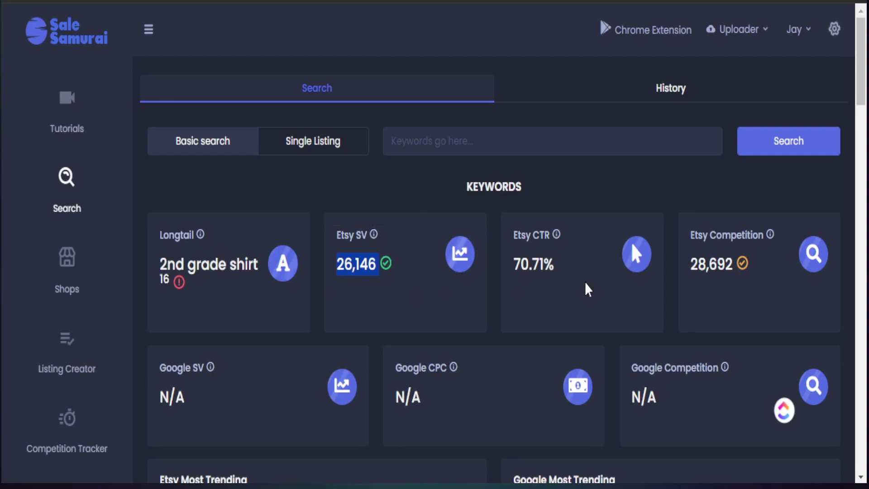
pyautogui.moveTo(692, 258); pyautogui.dragTo(733, 264)
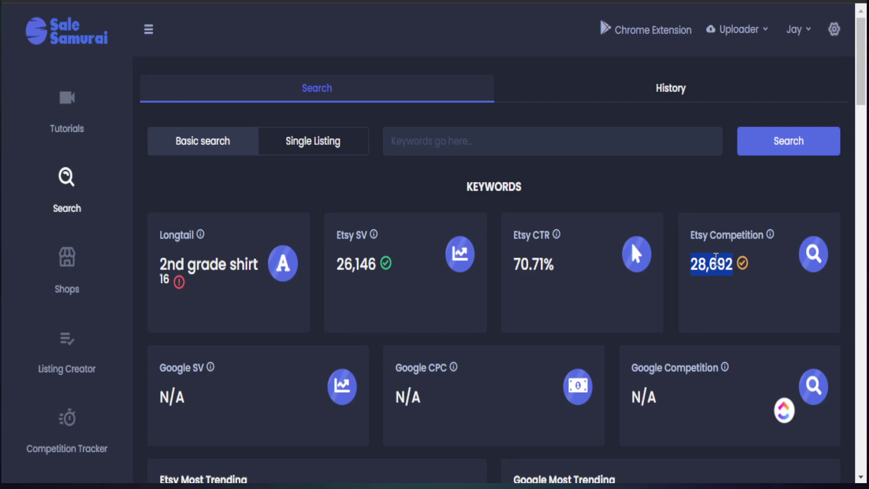
pyautogui.click(716, 285)
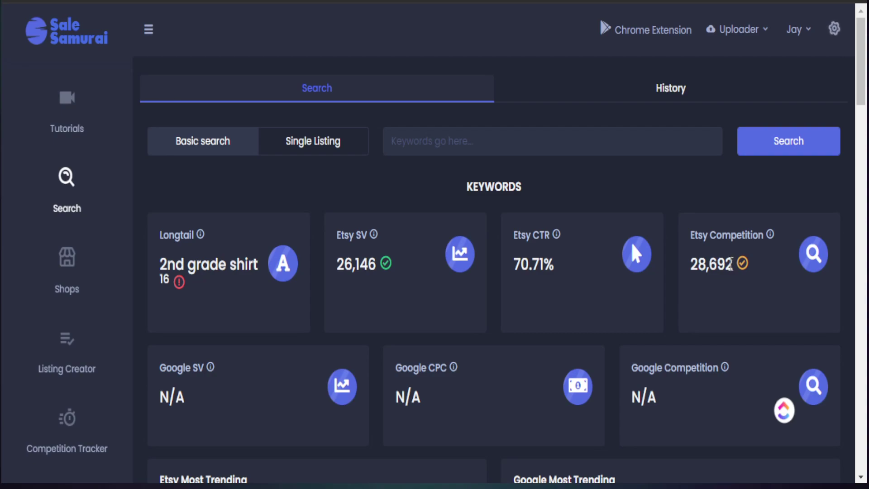
pyautogui.moveTo(733, 266); pyautogui.dragTo(689, 276)
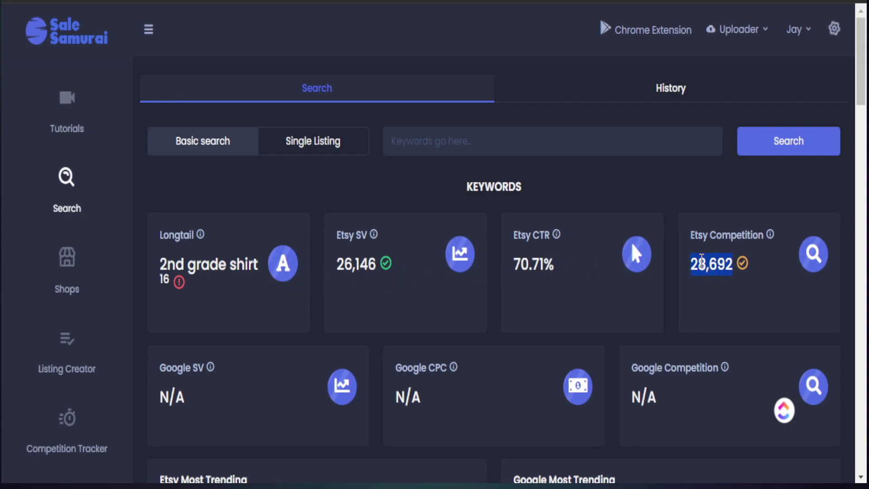
pyautogui.moveTo(551, 294); pyautogui.dragTo(511, 270)
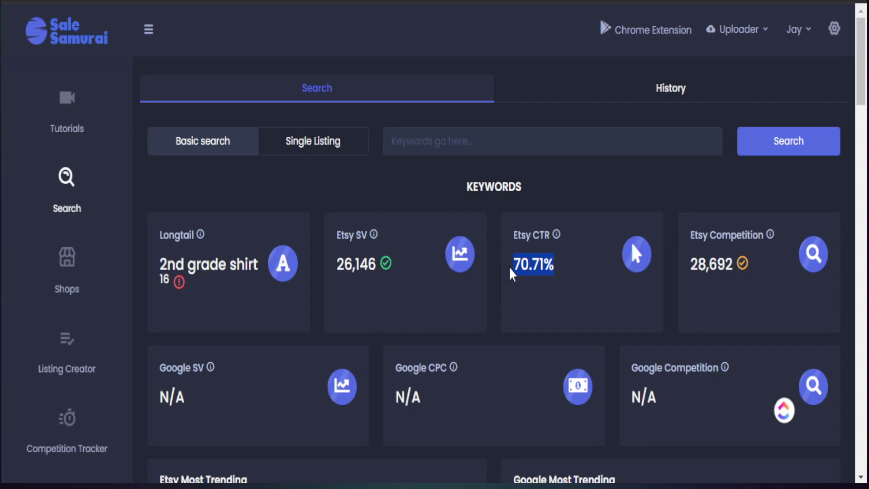
pyautogui.moveTo(557, 237)
# Review the Etsy Most Trending keywords related to "2nd grade shirt", including "2nd grade shirts" and "2nd grade teacher shirt"
pyautogui.scroll(-5, 357, 337)
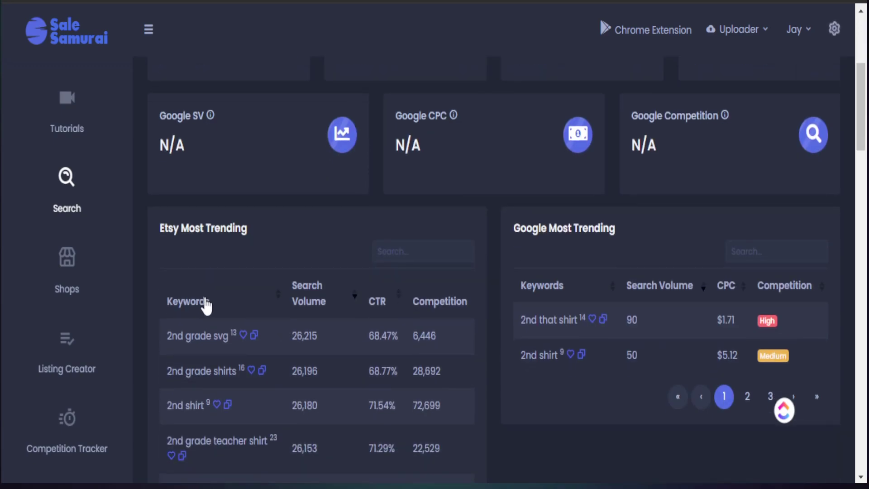
pyautogui.scroll(-3, 249, 324)
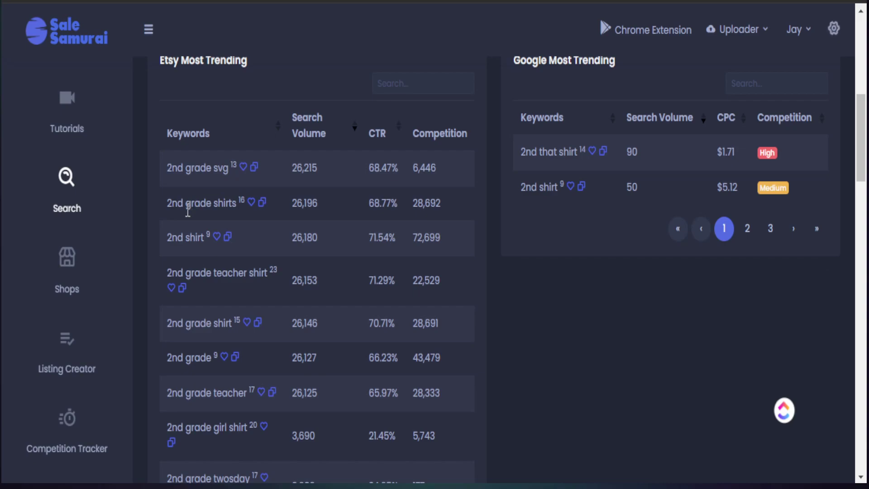
pyautogui.moveTo(167, 203); pyautogui.dragTo(232, 204)
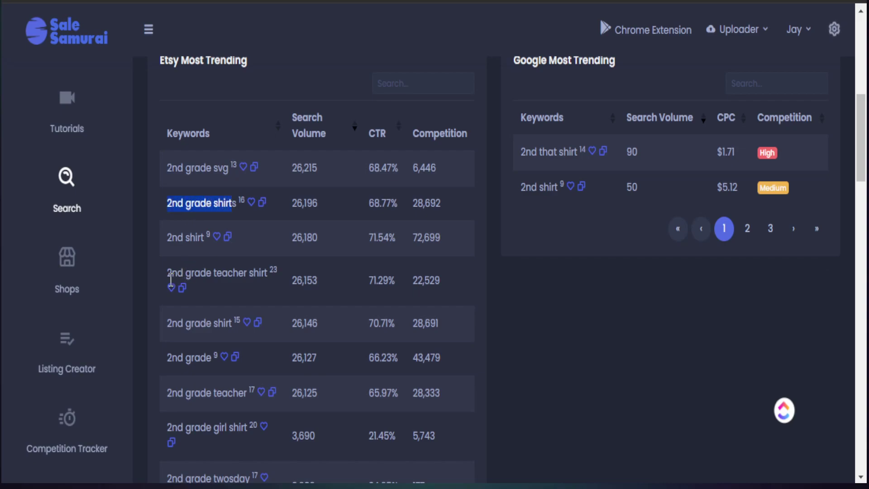
pyautogui.moveTo(170, 277); pyautogui.dragTo(261, 273)
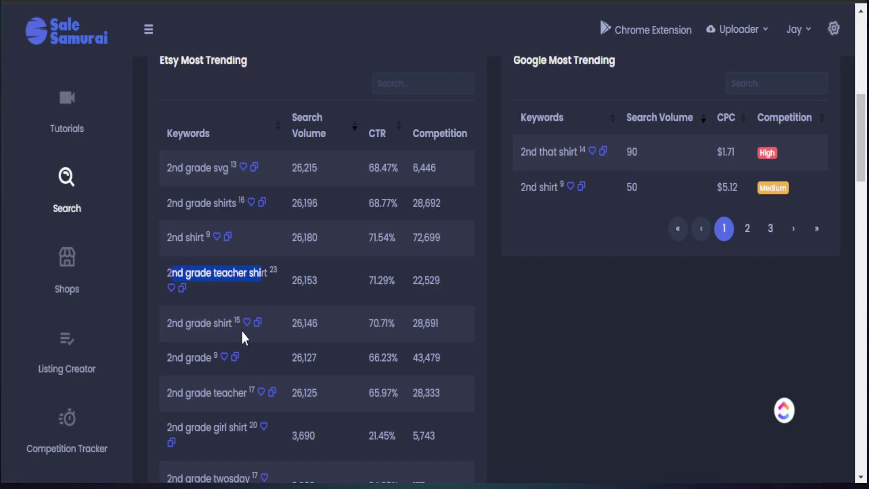
pyautogui.scroll(-2, 303, 346)
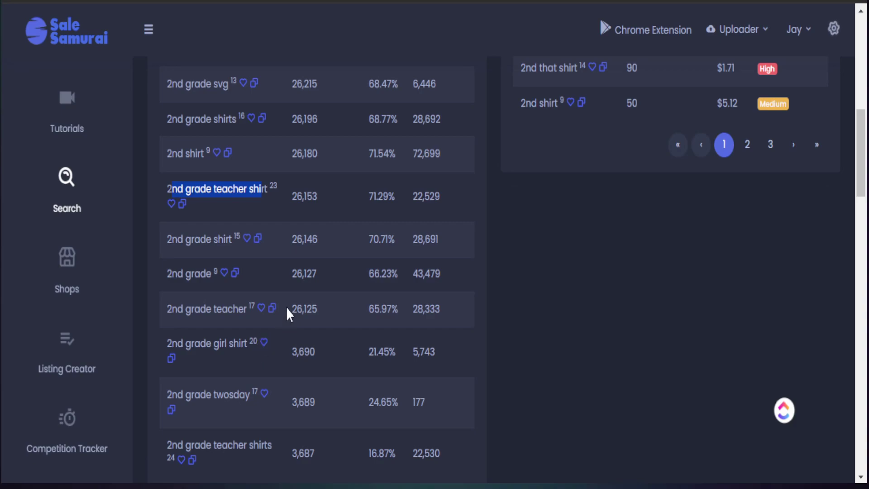
# Browse the "2nd grade shirt" listings and compare their titles and view counts
pyautogui.scroll(-12, 287, 309)
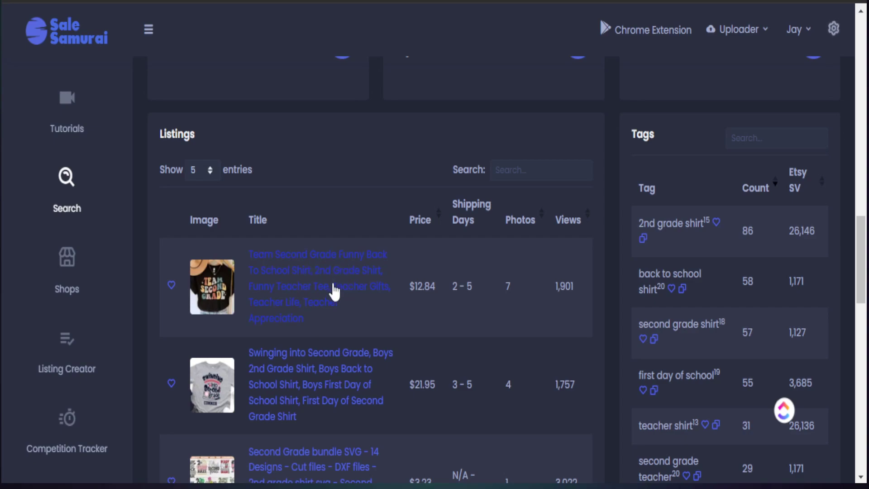
pyautogui.scroll(-2, 334, 292)
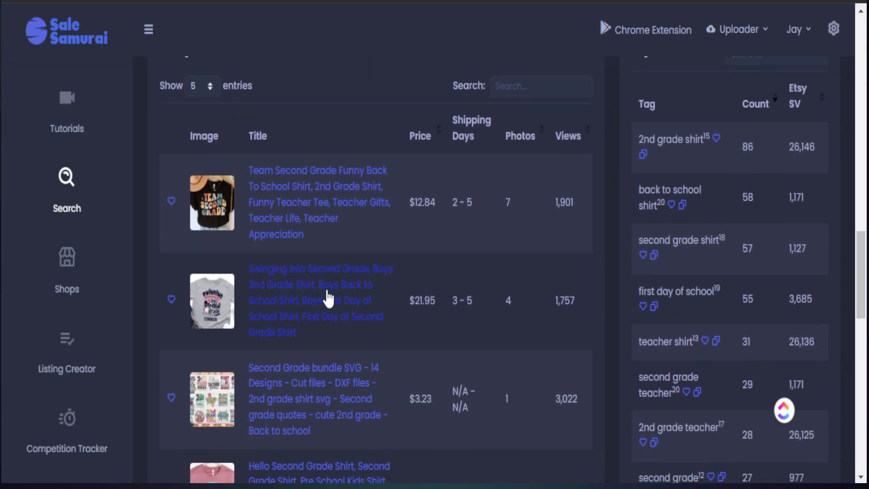
pyautogui.scroll(-2, 351, 295)
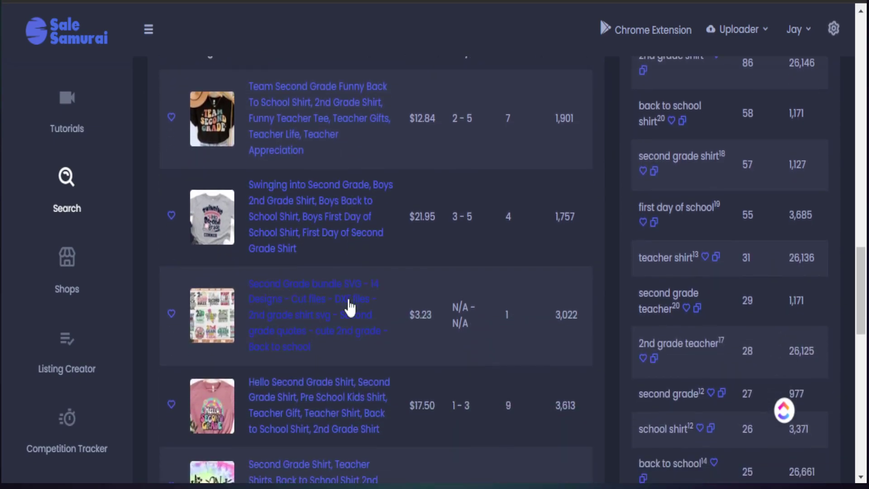
pyautogui.scroll(-2, 350, 306)
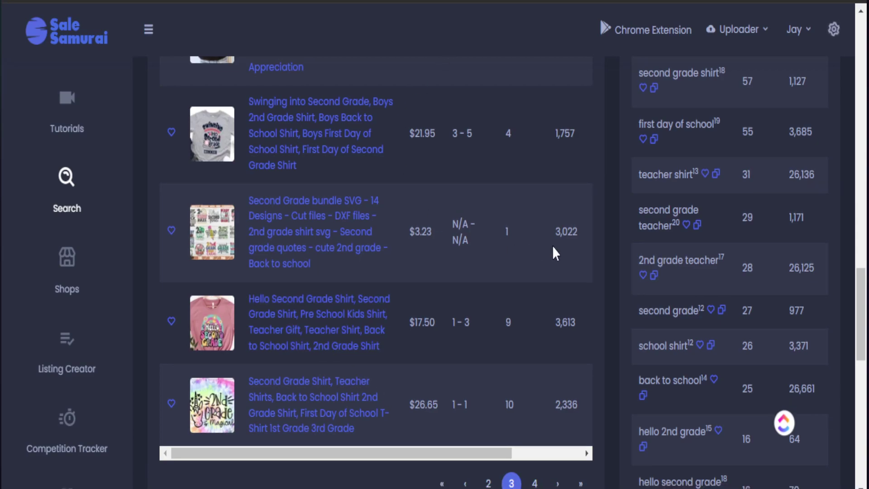
pyautogui.scroll(5, 529, 314)
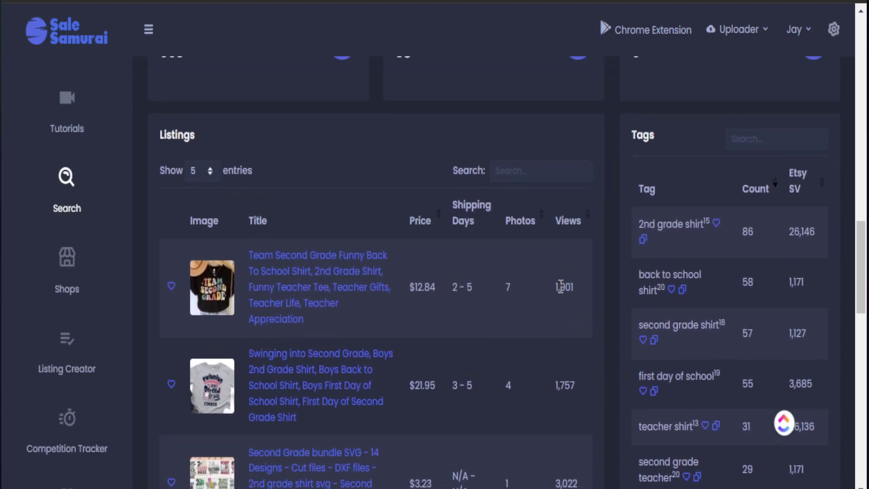
pyautogui.scroll(-5, 564, 300)
# Switch to another page of the listings table and sort the listings by views, highest first
pyautogui.click(483, 460)
pyautogui.scroll(8, 528, 377)
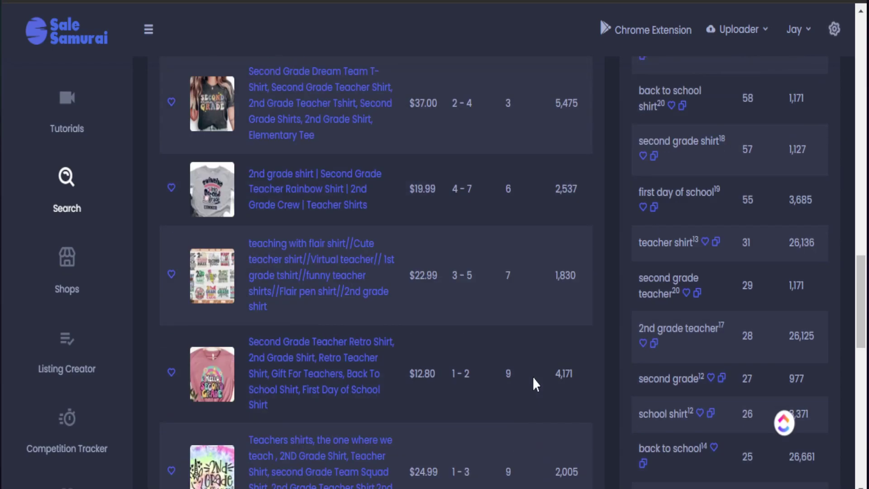
pyautogui.click(591, 369)
pyautogui.click(591, 368)
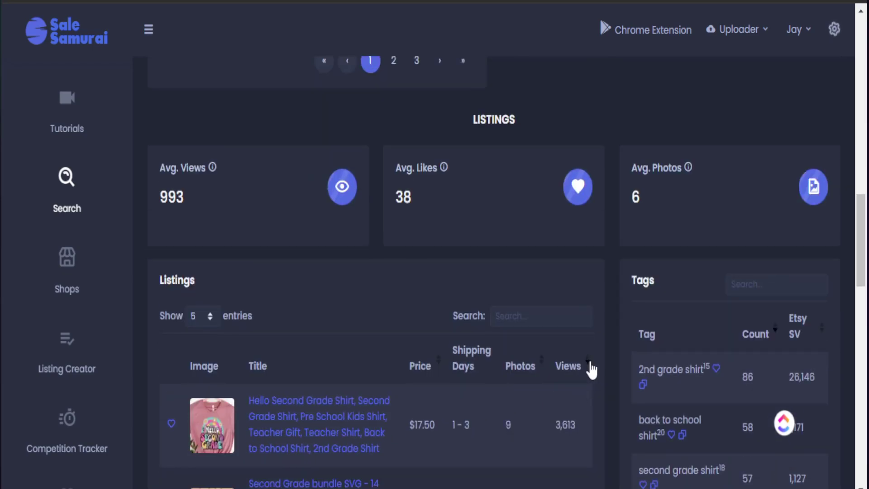
pyautogui.scroll(-2, 418, 387)
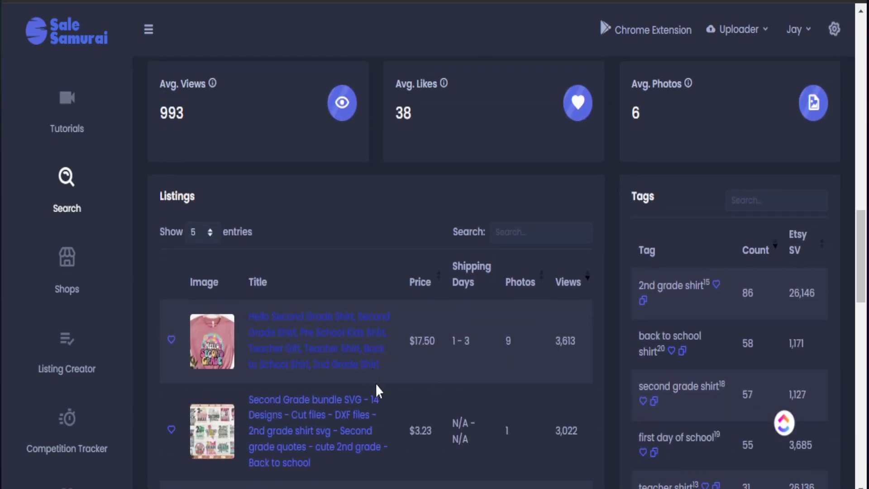
pyautogui.hotkey('ctrl', '-')
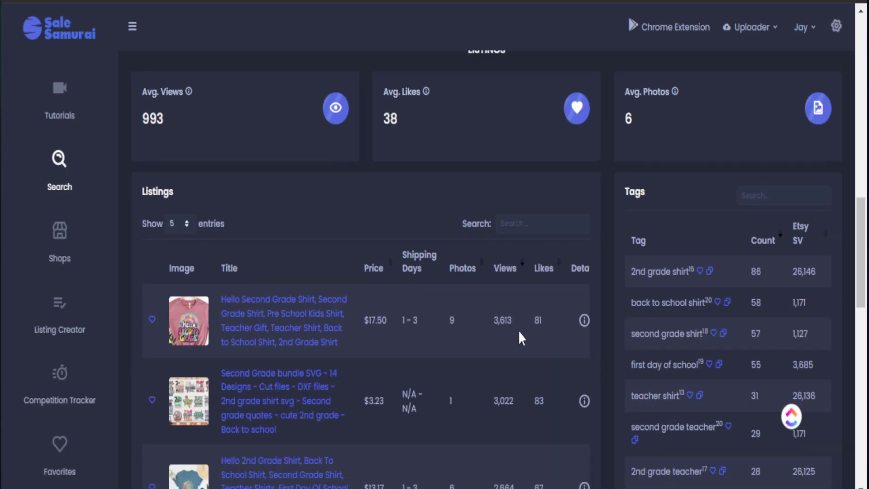
# Open the details of the "Hello Second Grade Shirt" listing and check its age, likes and views
pyautogui.click(584, 321)
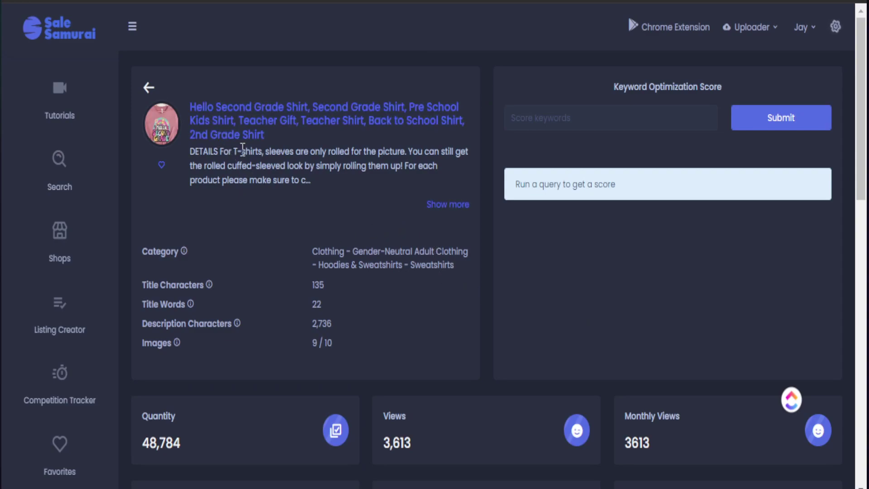
pyautogui.scroll(-5, 290, 290)
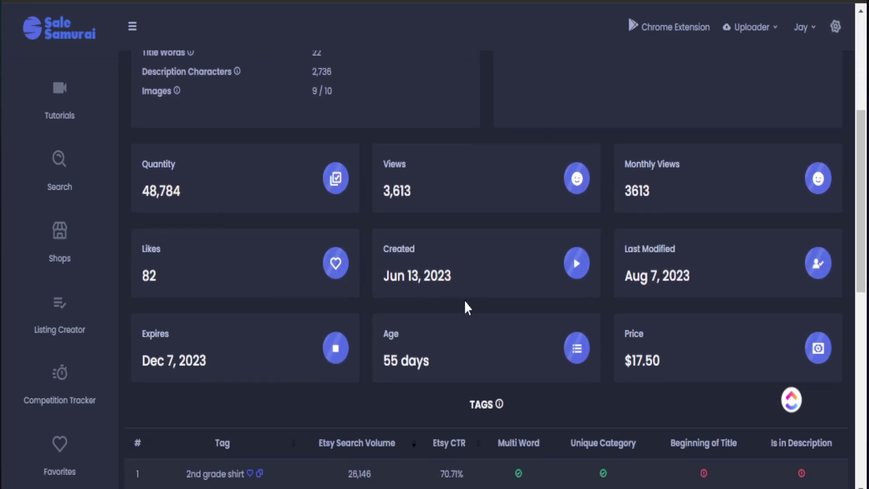
pyautogui.moveTo(442, 358); pyautogui.dragTo(383, 361)
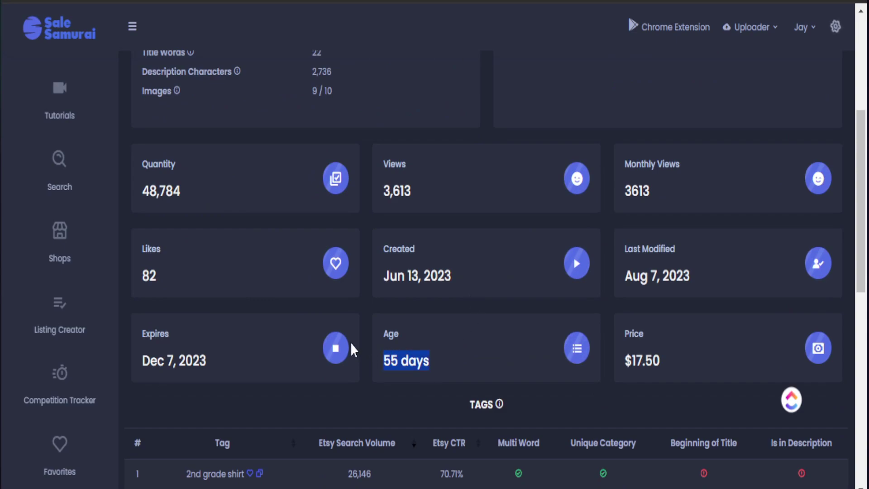
pyautogui.moveTo(168, 275); pyautogui.dragTo(150, 274)
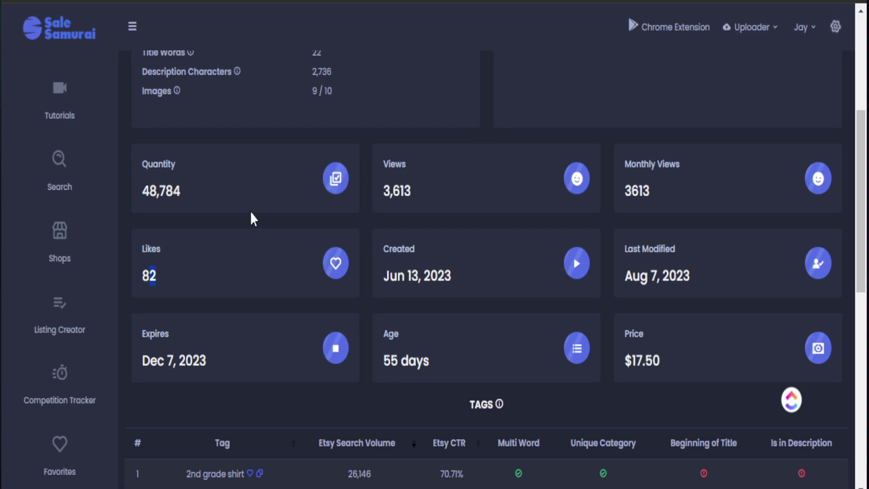
pyautogui.moveTo(406, 191); pyautogui.dragTo(388, 200)
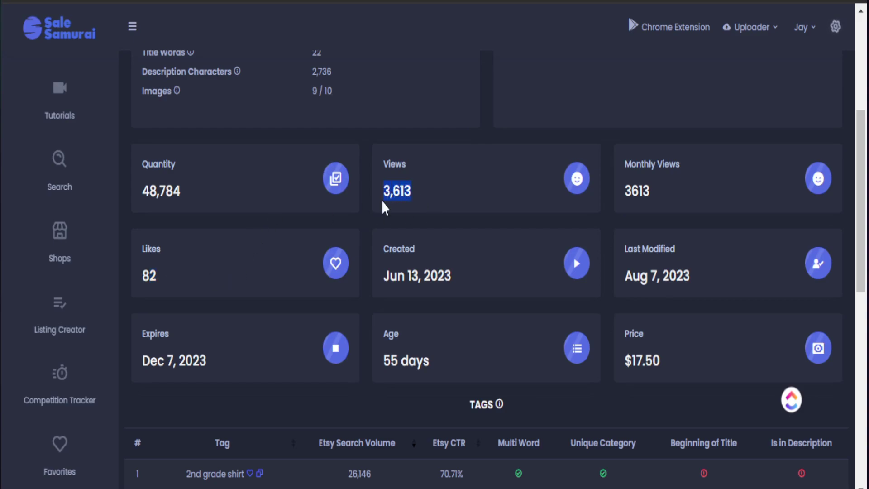
# Review the listing's tags with their search volumes and copy the "2nd grade shirt" tag
pyautogui.scroll(-3, 448, 306)
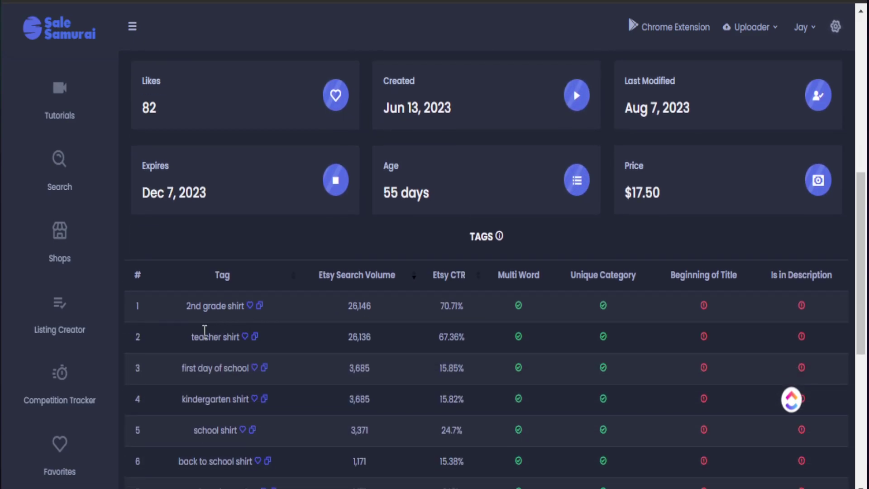
pyautogui.scroll(-3, 205, 335)
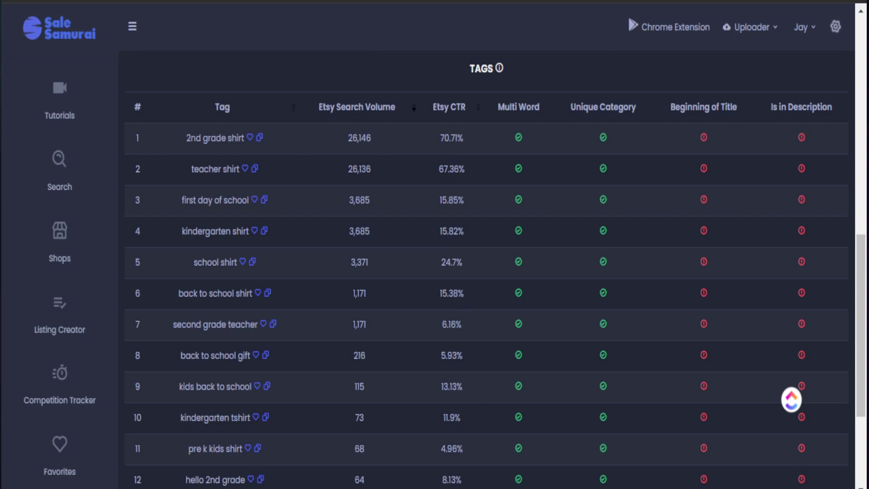
pyautogui.scroll(-1, 495, 270)
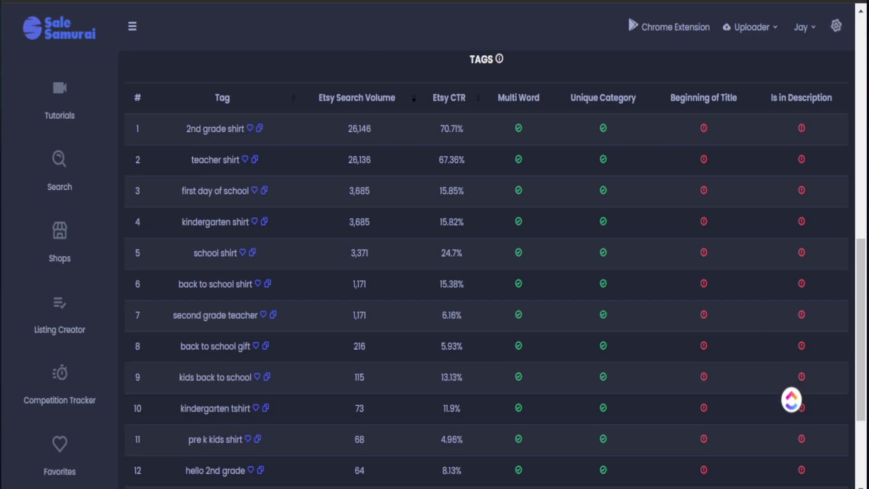
pyautogui.click(262, 130)
# Check the listing's monthly views and age alongside its tags
pyautogui.scroll(9, 394, 203)
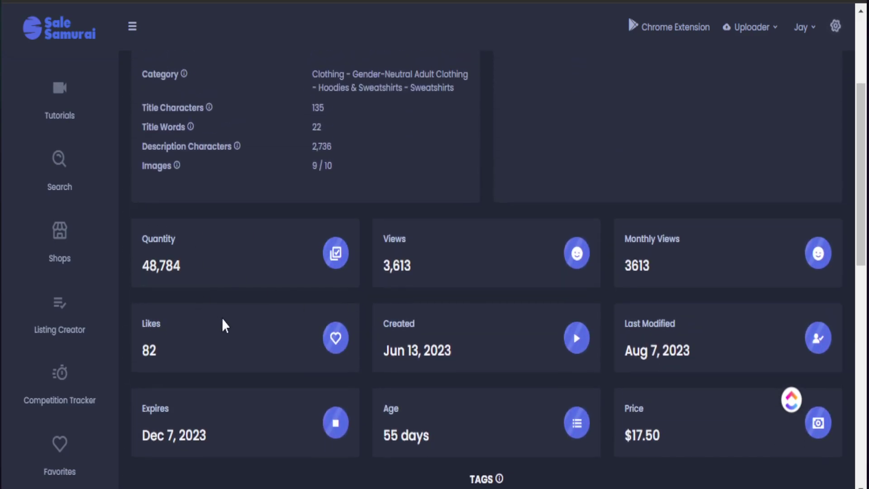
pyautogui.doubleClick(631, 266)
pyautogui.moveTo(445, 438); pyautogui.dragTo(385, 444)
pyautogui.scroll(-7, 385, 444)
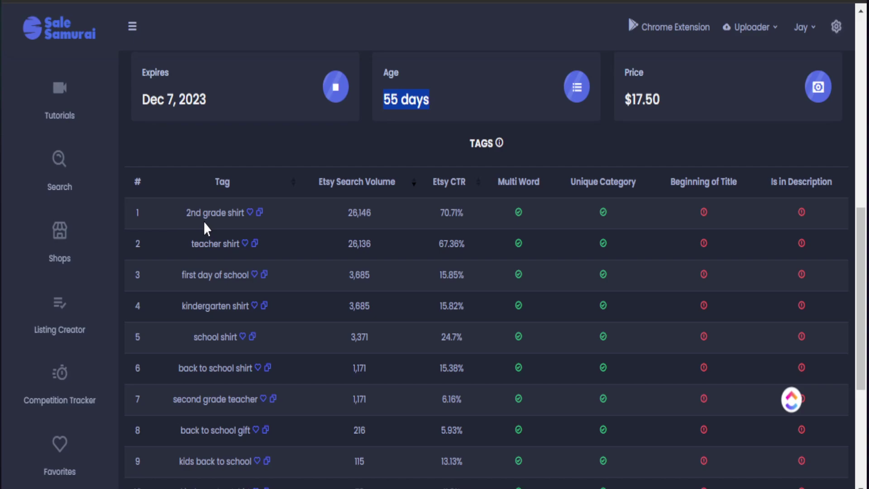
pyautogui.scroll(7, 233, 308)
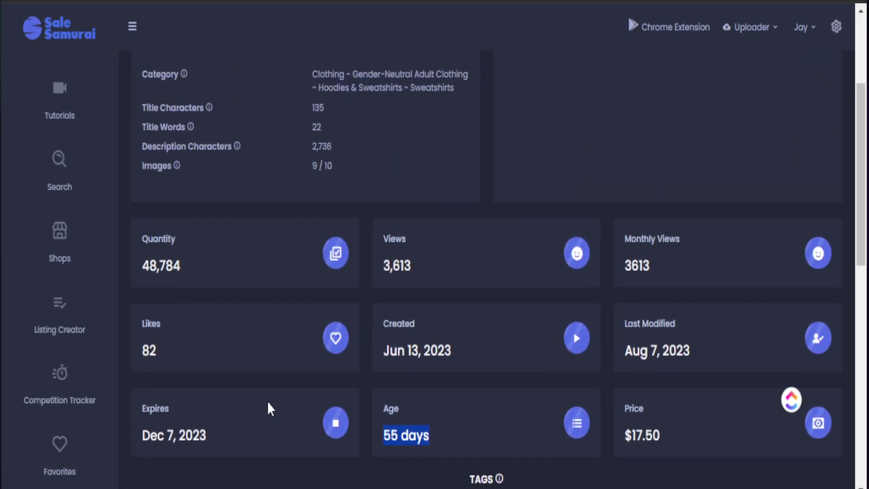
# Examine the listing's title and description details and whether its tags appear at the beginning of the title and in the description
pyautogui.scroll(4, 269, 399)
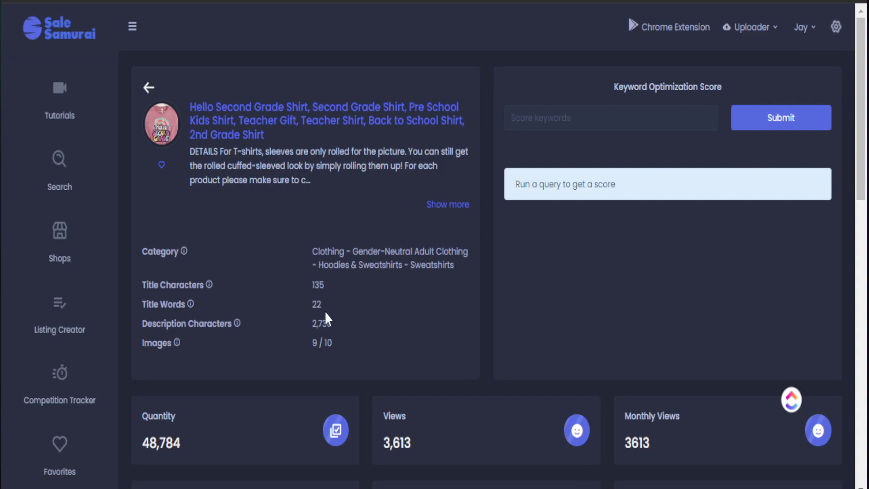
pyautogui.scroll(-9, 454, 342)
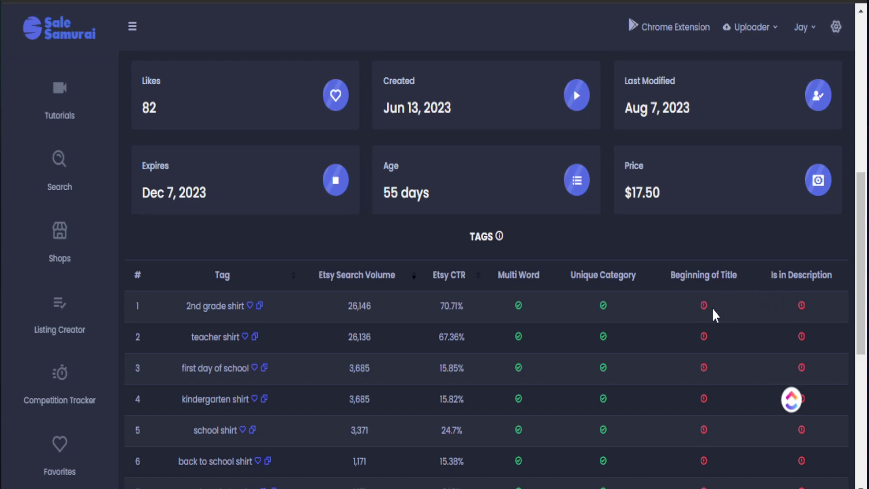
pyautogui.scroll(-4, 714, 314)
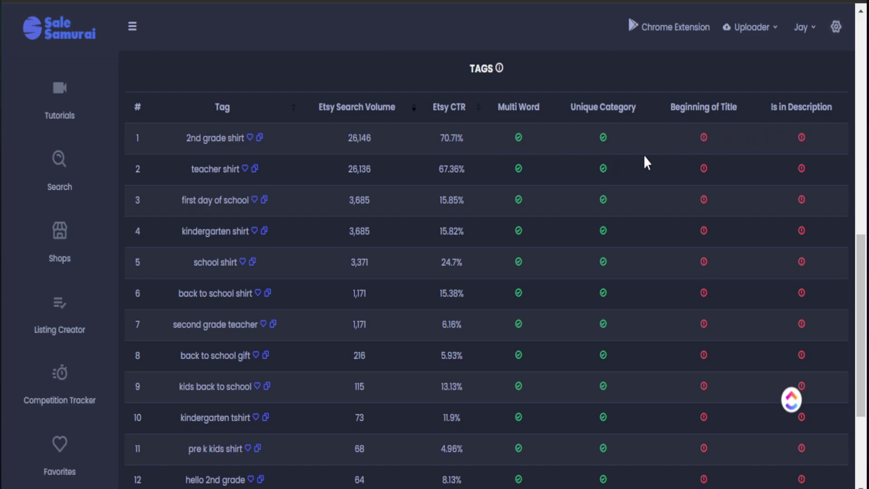
pyautogui.scroll(12, 672, 313)
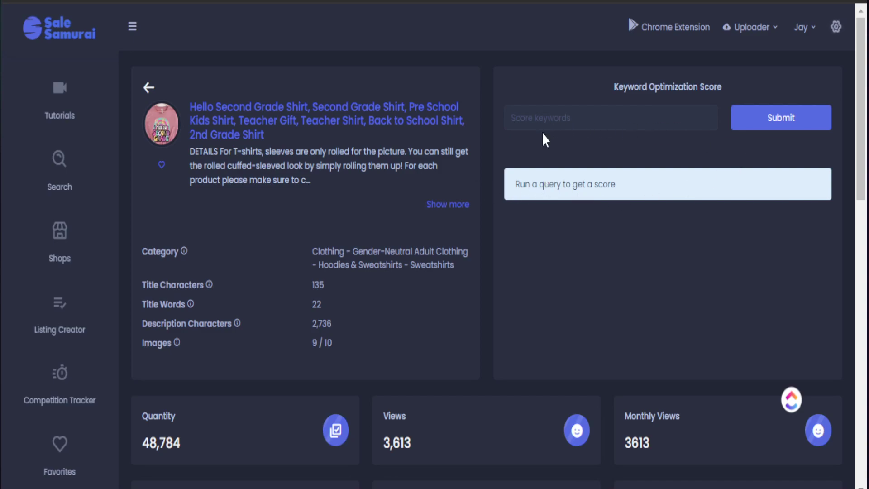
# Copy the listing's "2nd grade shirt" tag and run it through the Keyword Optimization Score
pyautogui.scroll(-12, 417, 277)
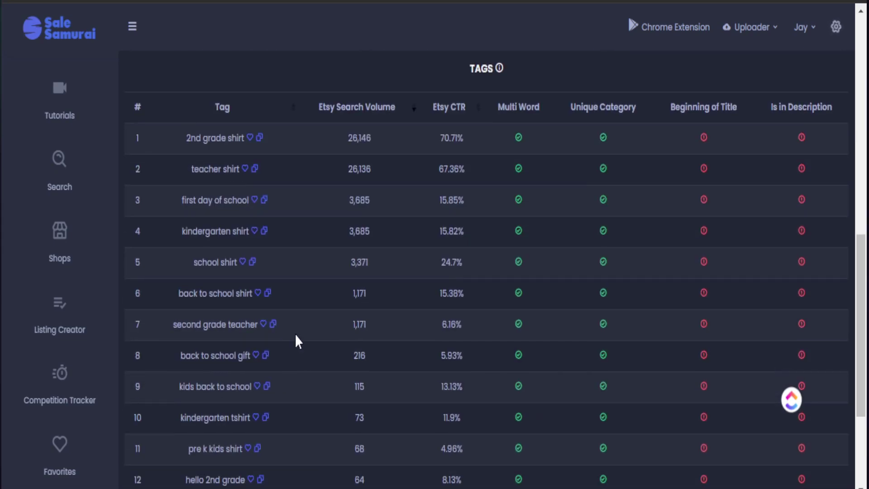
pyautogui.click(259, 138)
pyautogui.scroll(12, 495, 294)
pyautogui.click(532, 118)
pyautogui.hotkey('ctrl', 'v')
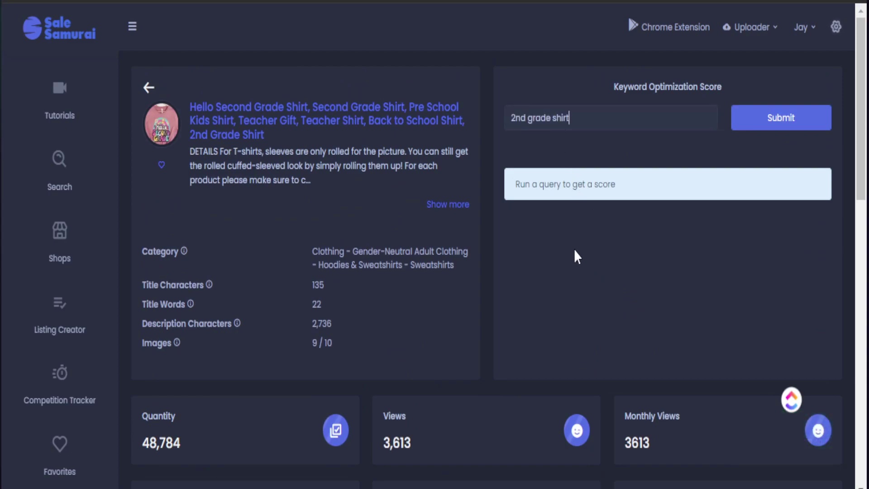
pyautogui.click(774, 115)
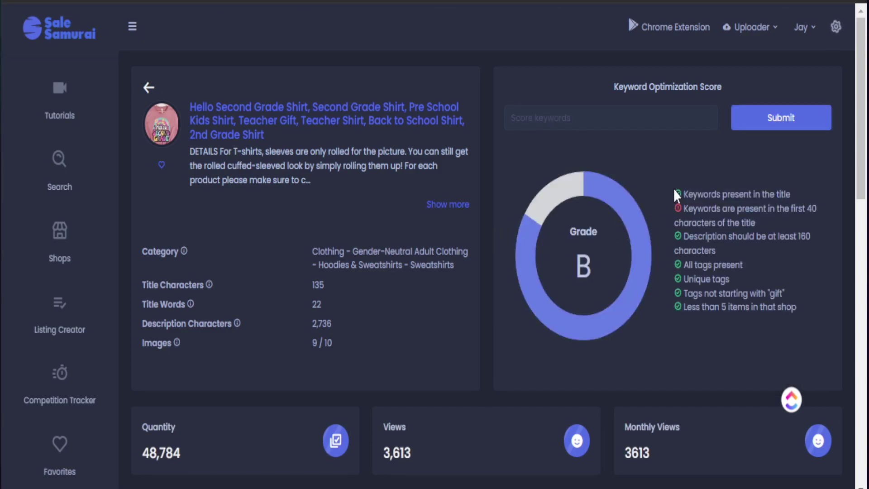
# Copy the "first day of school" tag from the listing's tags and get its keyword optimization score
pyautogui.scroll(-10, 469, 311)
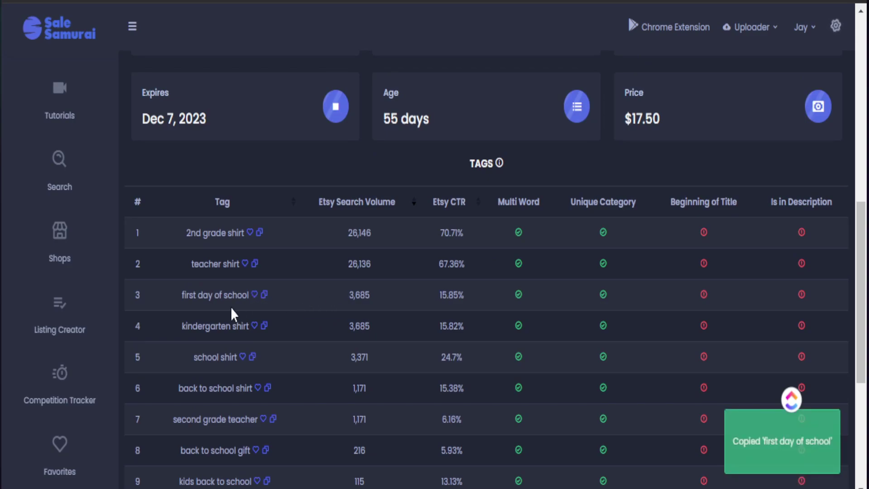
pyautogui.scroll(10, 367, 346)
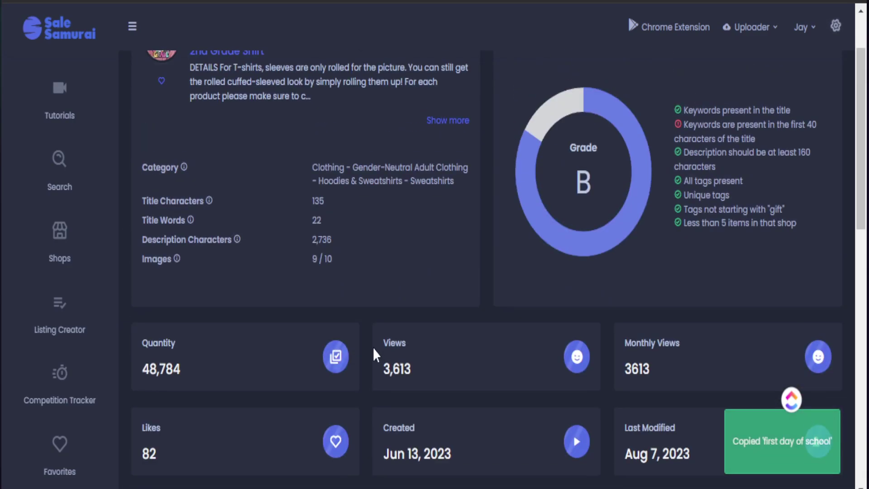
pyautogui.click(554, 113)
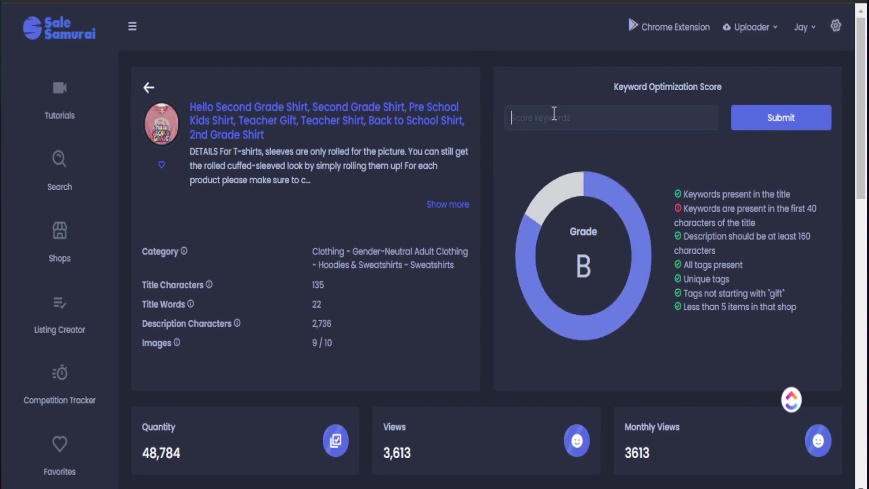
pyautogui.write('first day of school')
pyautogui.click(781, 114)
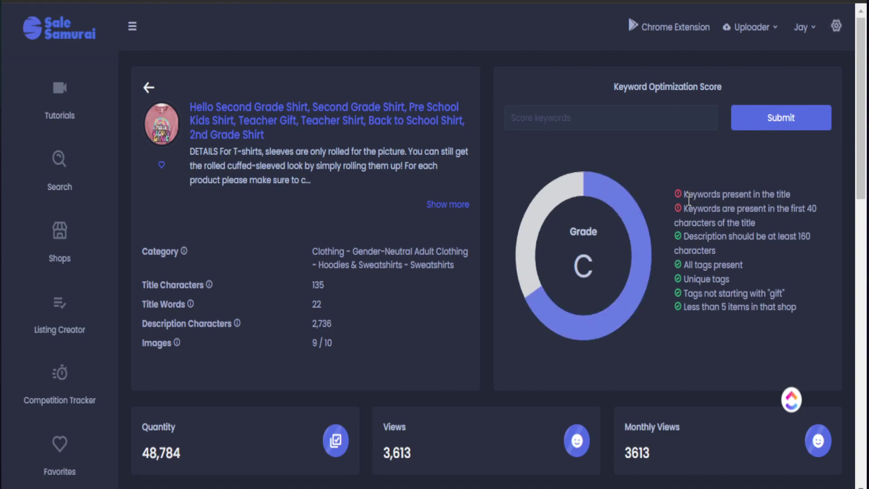
# Review the score criteria on keywords in the title and its first 40 characters, along with the listing's statistics and tags
pyautogui.moveTo(683, 195); pyautogui.dragTo(793, 194)
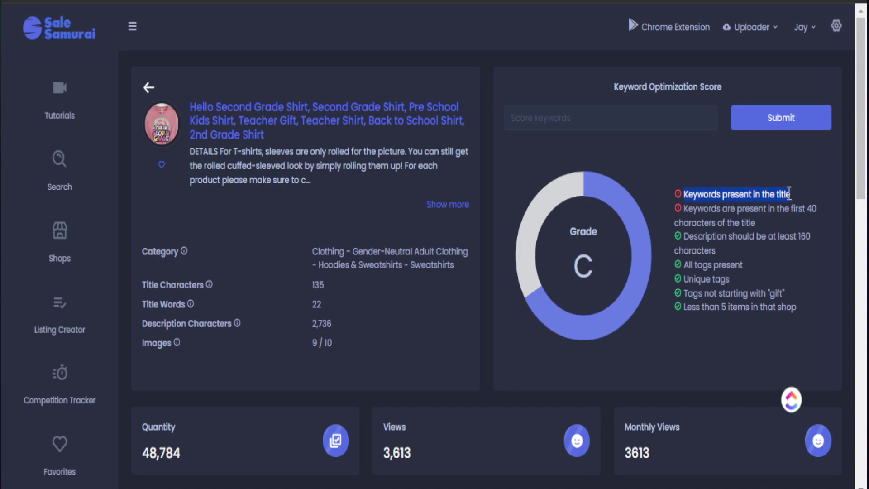
pyautogui.moveTo(684, 208); pyautogui.dragTo(810, 224)
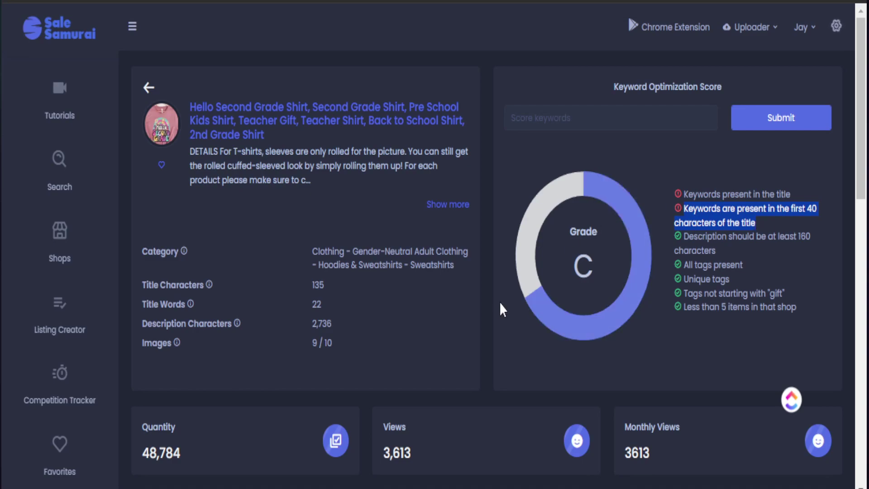
pyautogui.scroll(-7, 385, 300)
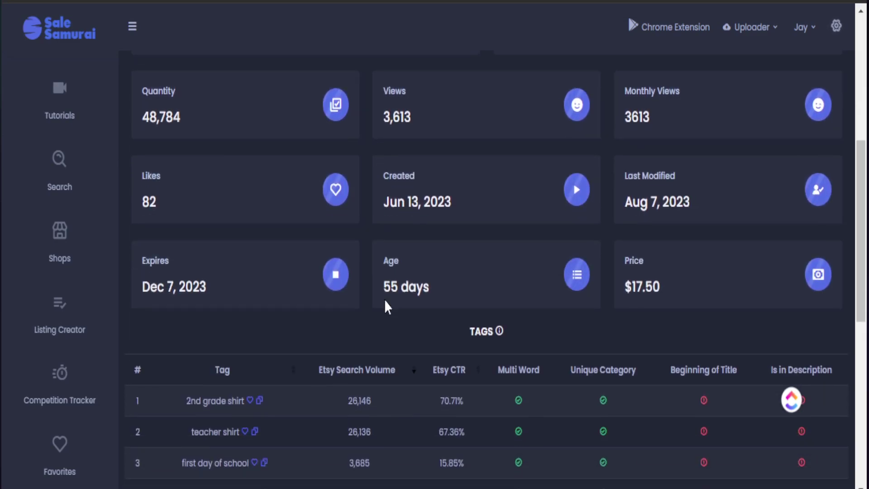
pyautogui.scroll(7, 370, 344)
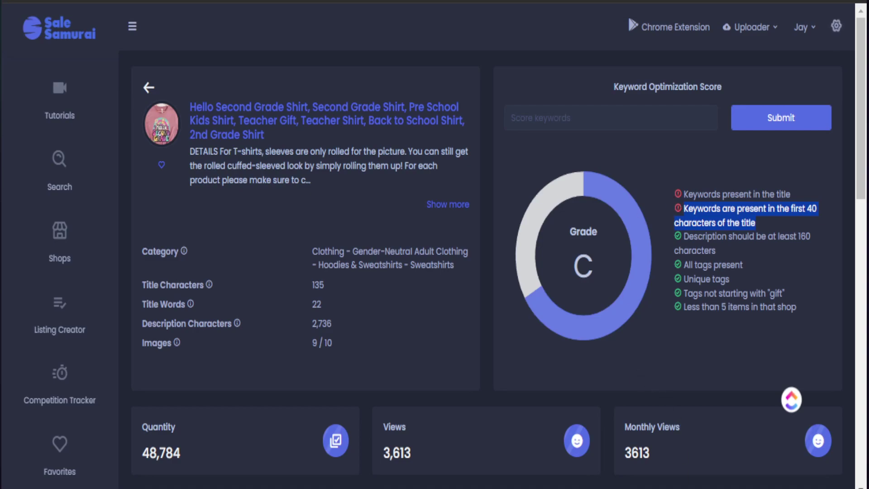
# Return to the niche's search results and examine the top listings and the first page of tags with their counts and search volumes
pyautogui.scroll(-10, 486, 271)
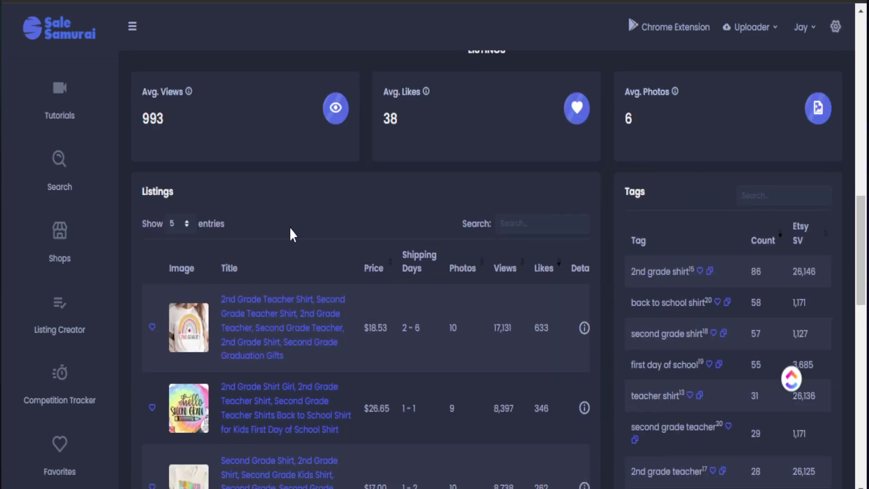
pyautogui.scroll(-2, 289, 305)
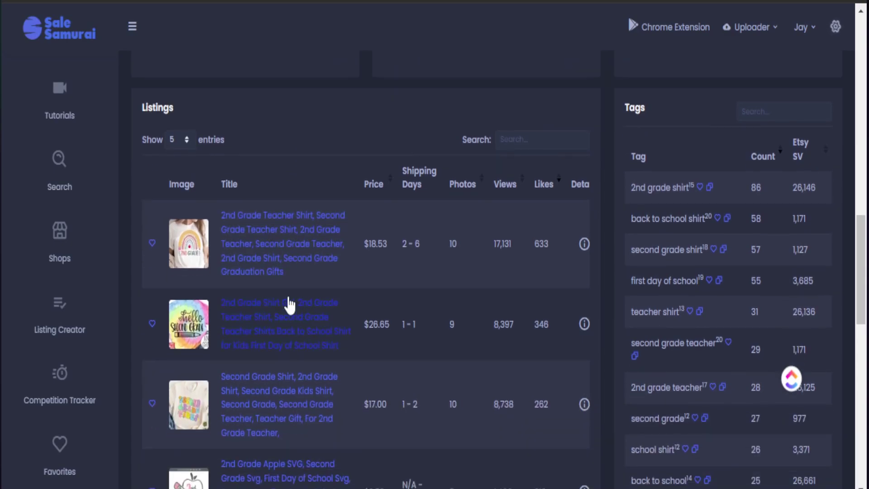
pyautogui.scroll(-5, 252, 235)
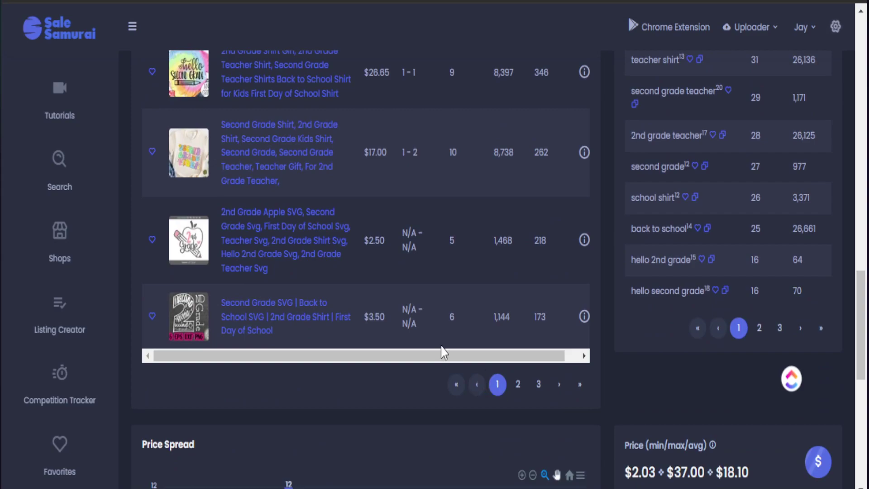
pyautogui.scroll(5, 443, 351)
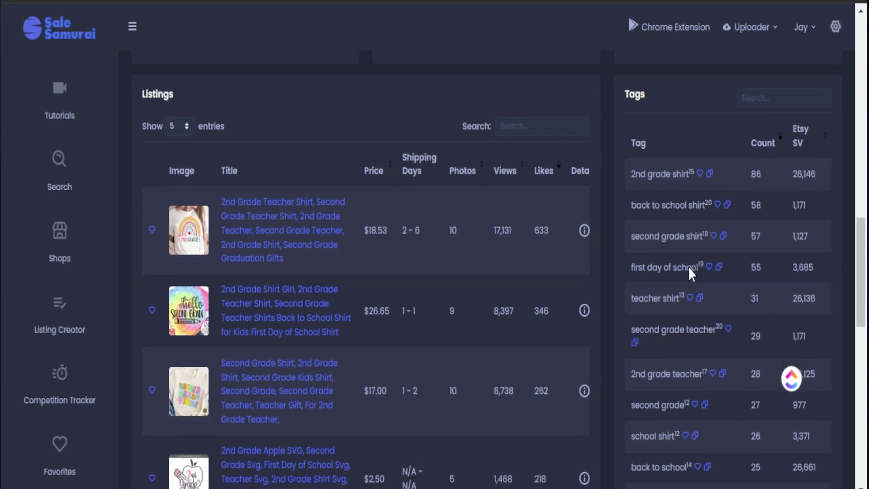
pyautogui.scroll(-3, 688, 266)
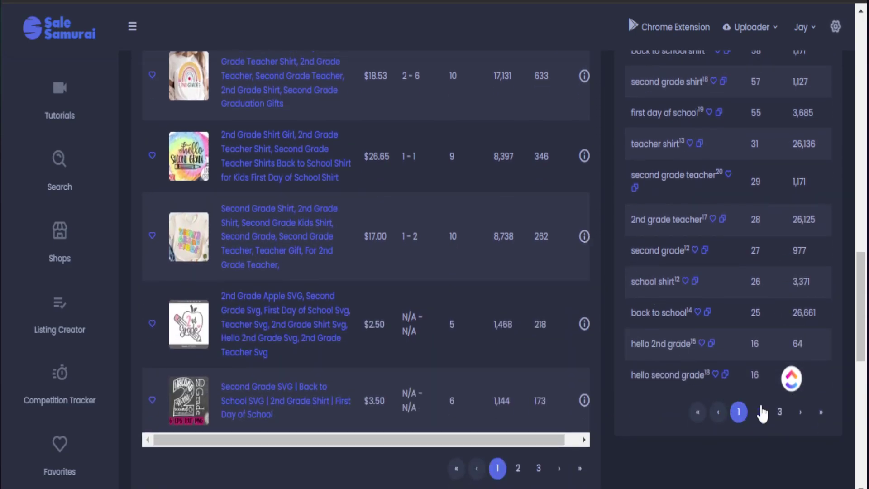
pyautogui.scroll(5, 690, 344)
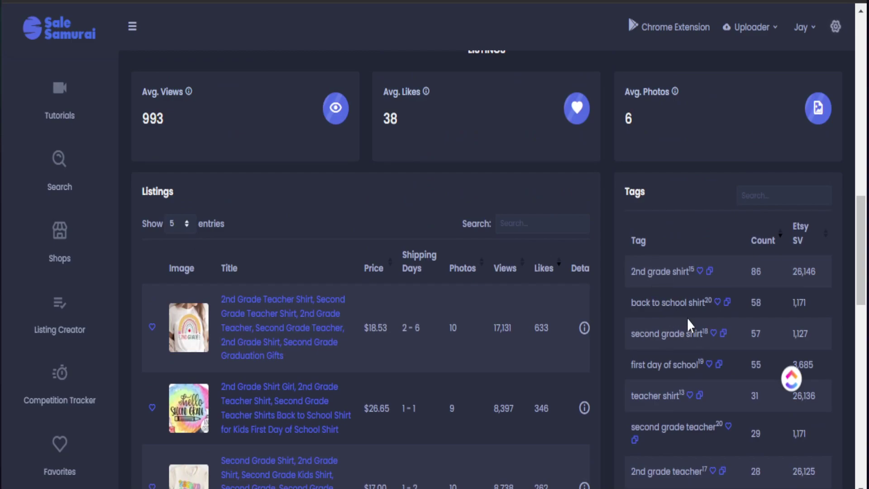
# Go through the second and third pages of the niche's tags, comparing their counts and Etsy search volumes
pyautogui.scroll(-7, 687, 320)
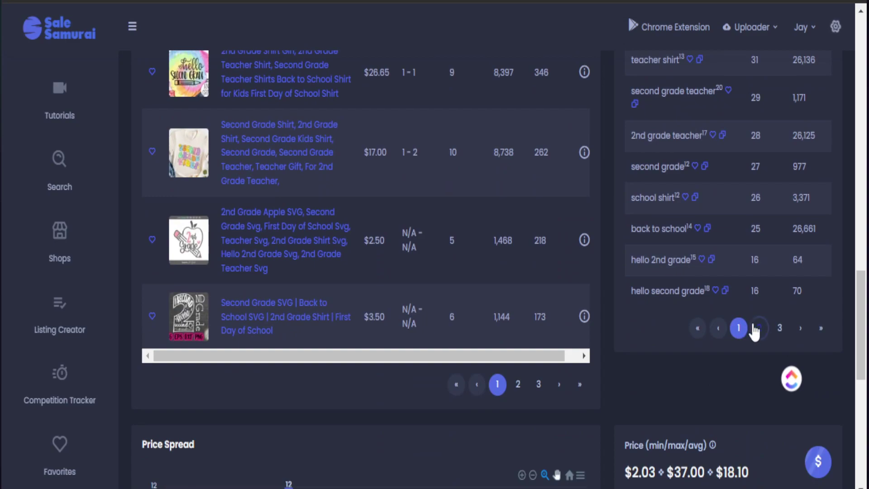
pyautogui.click(754, 330)
pyautogui.scroll(5, 684, 322)
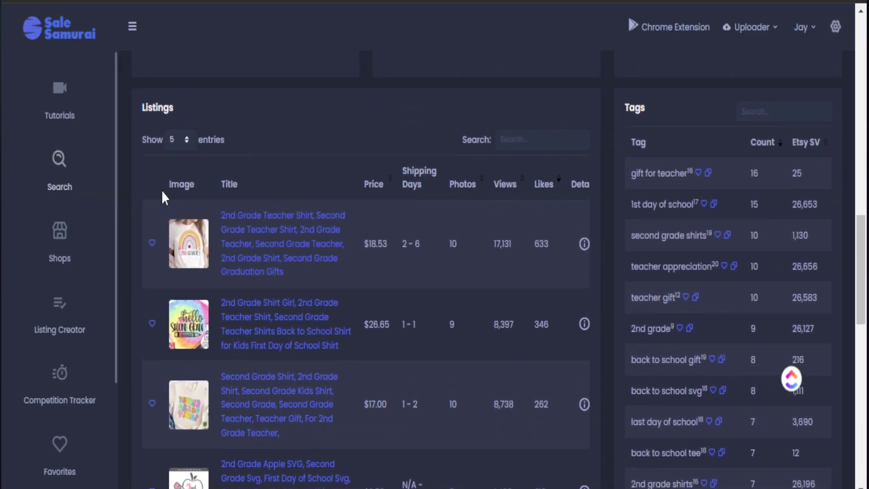
pyautogui.scroll(-5, 297, 237)
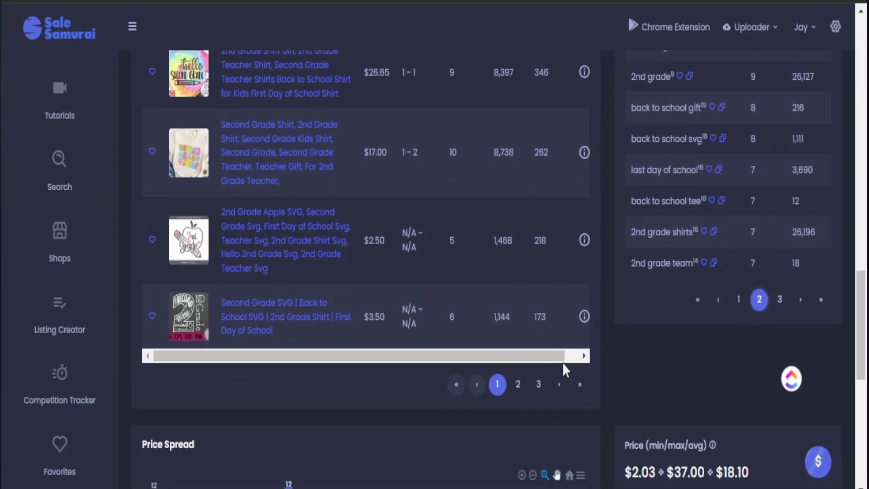
pyautogui.scroll(7, 630, 223)
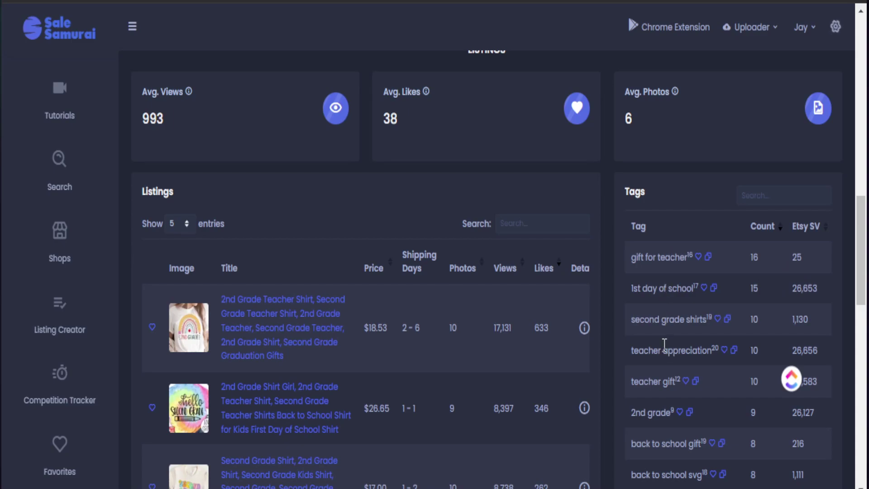
pyautogui.scroll(-5, 664, 344)
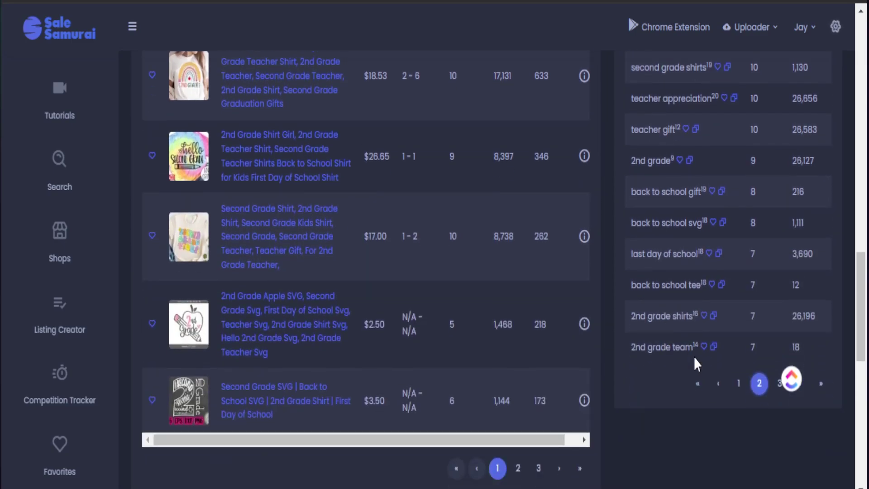
pyautogui.click(778, 383)
pyautogui.scroll(5, 743, 368)
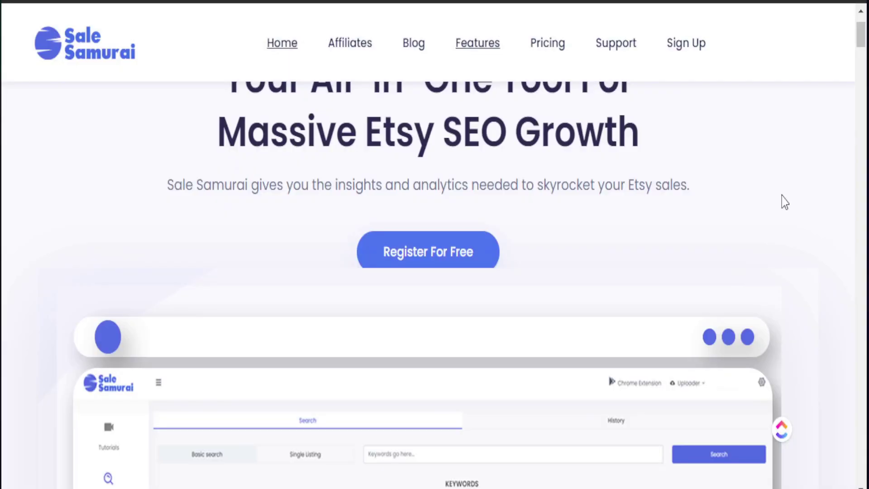
# Look through the Sale Samurai home page from the tool preview to the Etsy SEO keyword section
pyautogui.scroll(-7, 781, 197)
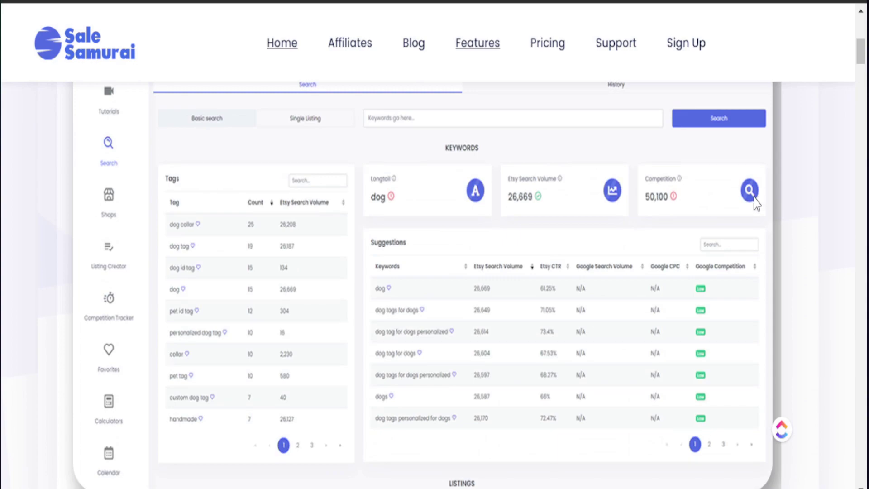
pyautogui.scroll(-7, 756, 205)
pyautogui.scroll(-10, 756, 206)
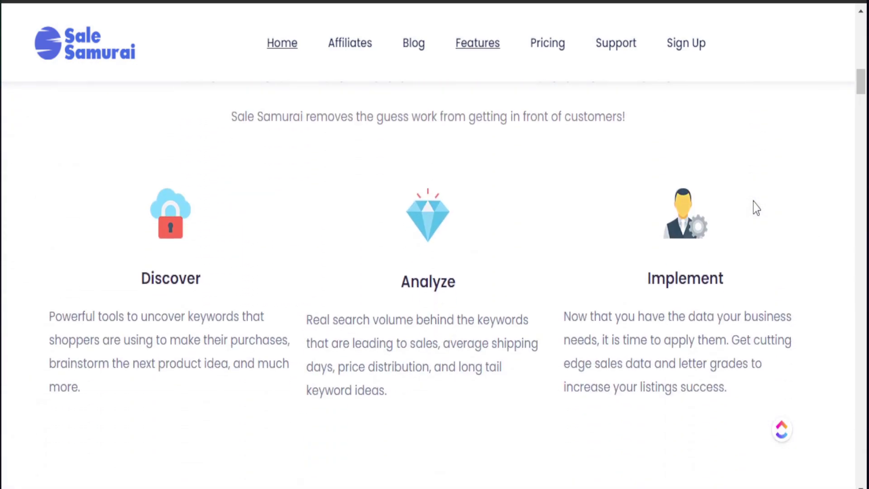
pyautogui.scroll(-2, 756, 209)
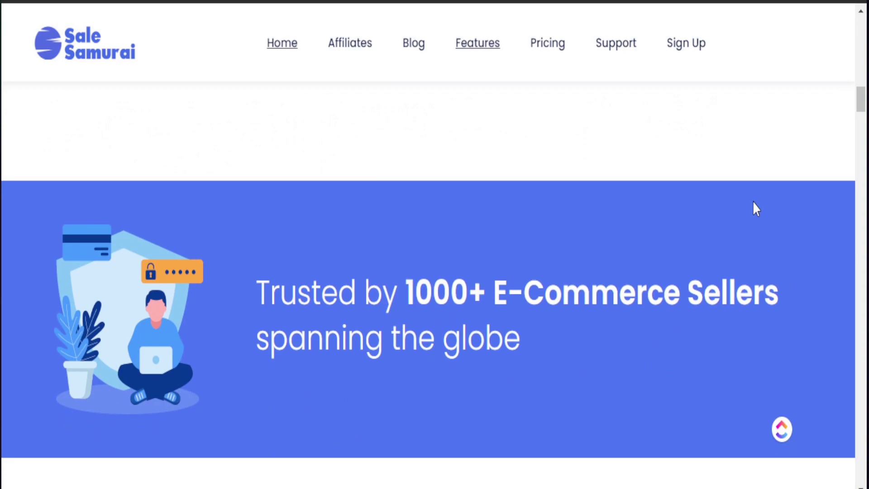
pyautogui.scroll(-9, 754, 209)
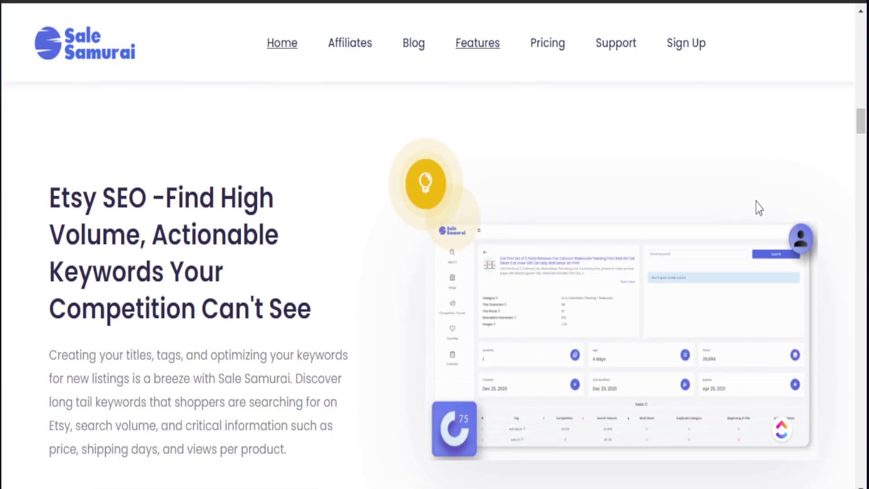
pyautogui.scroll(-2, 588, 229)
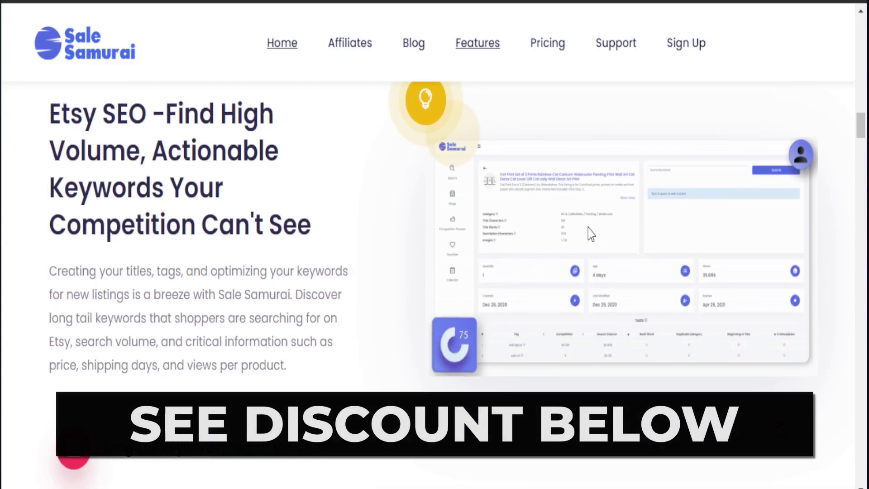